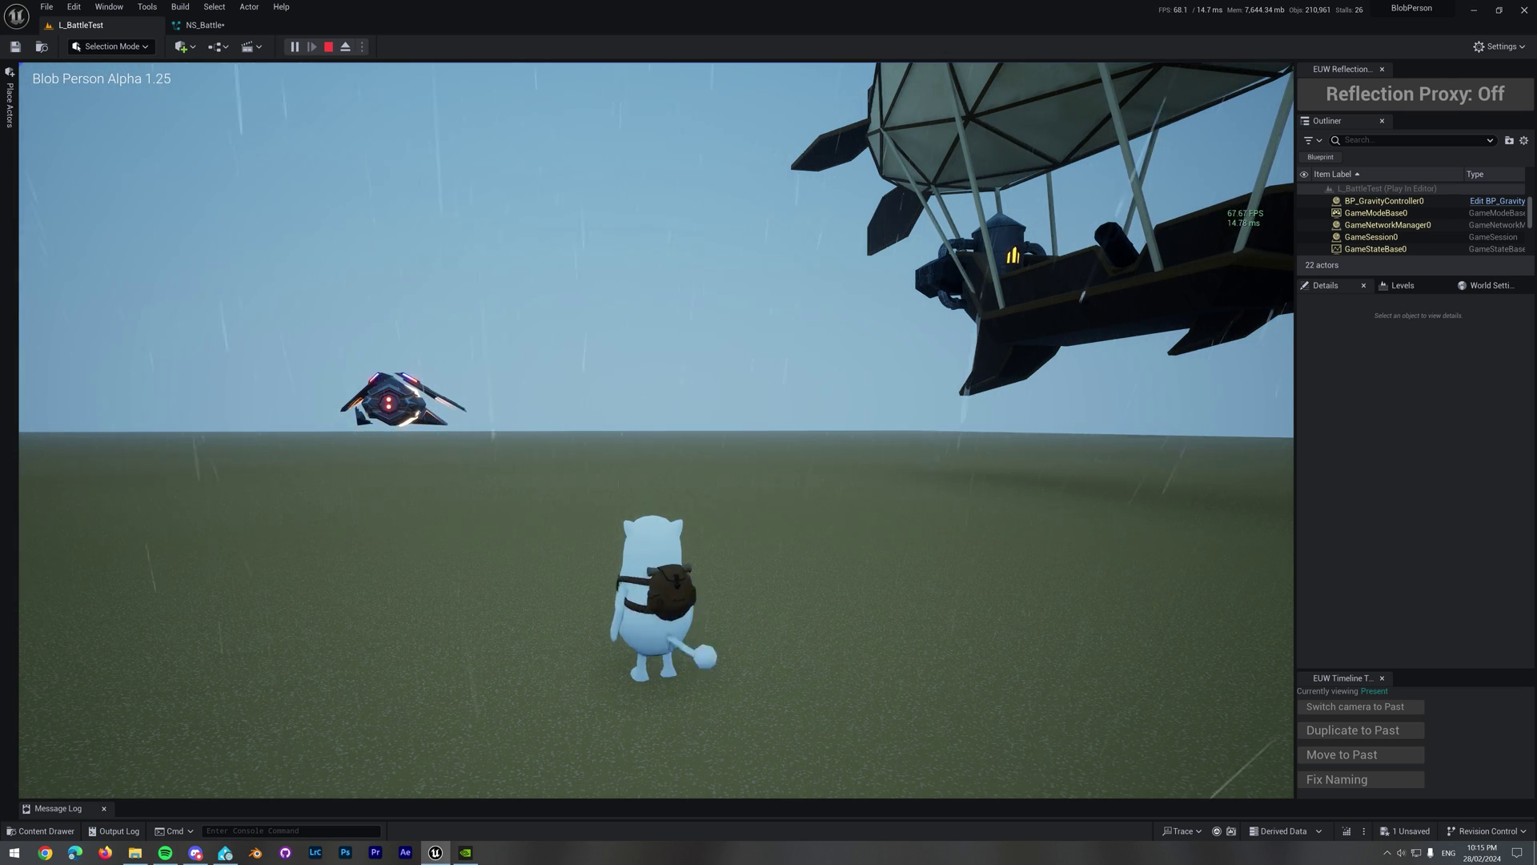
Step: Play-test the blob character by walking around and throwing a projectile, end the play session, and dismiss the error notification
{"action": "key", "text": "s"}
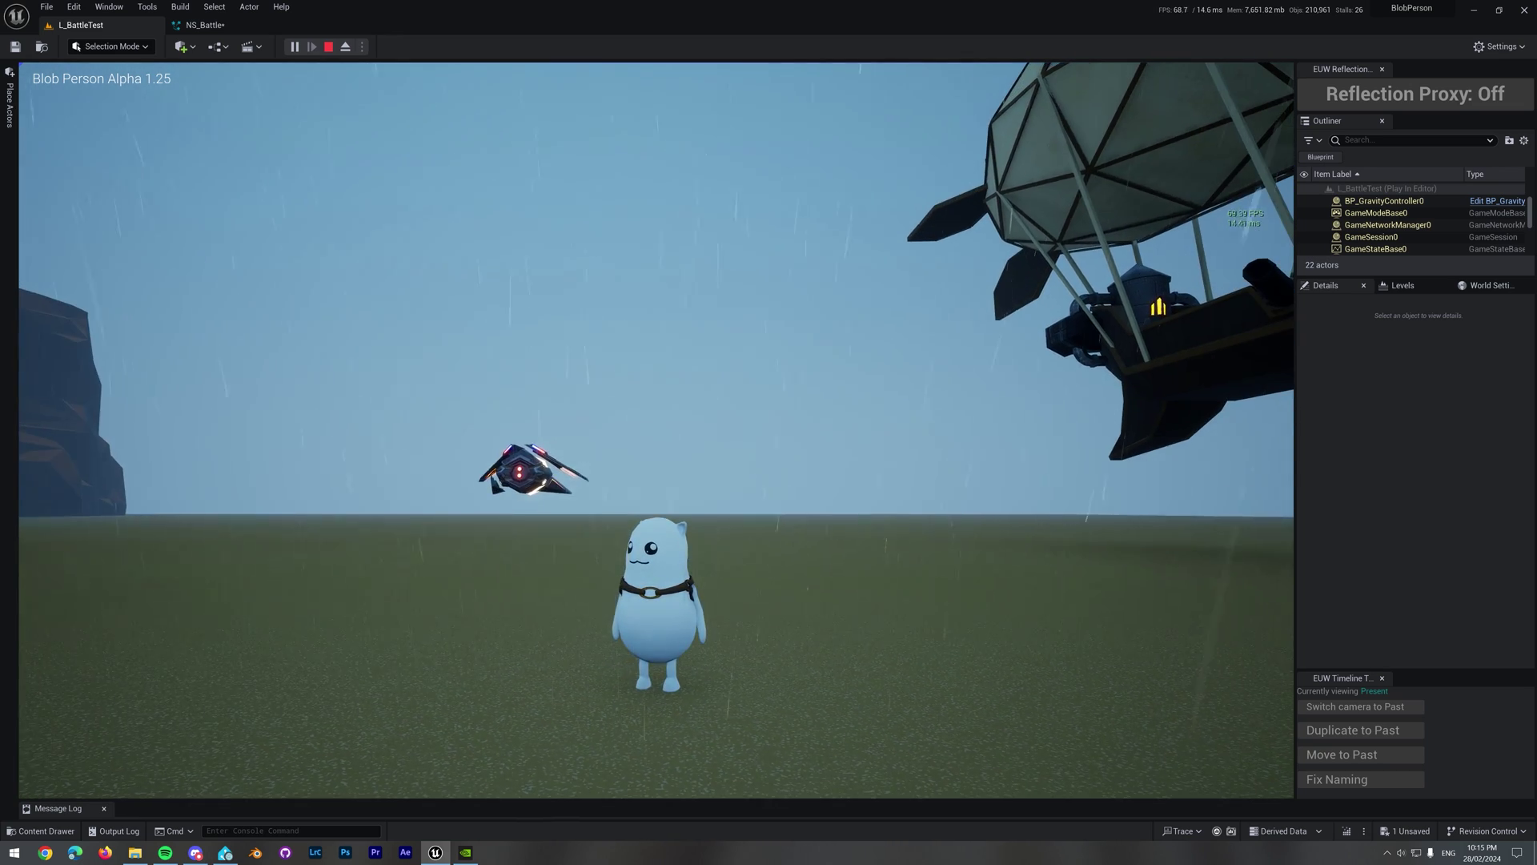
{"action": "key", "text": "w"}
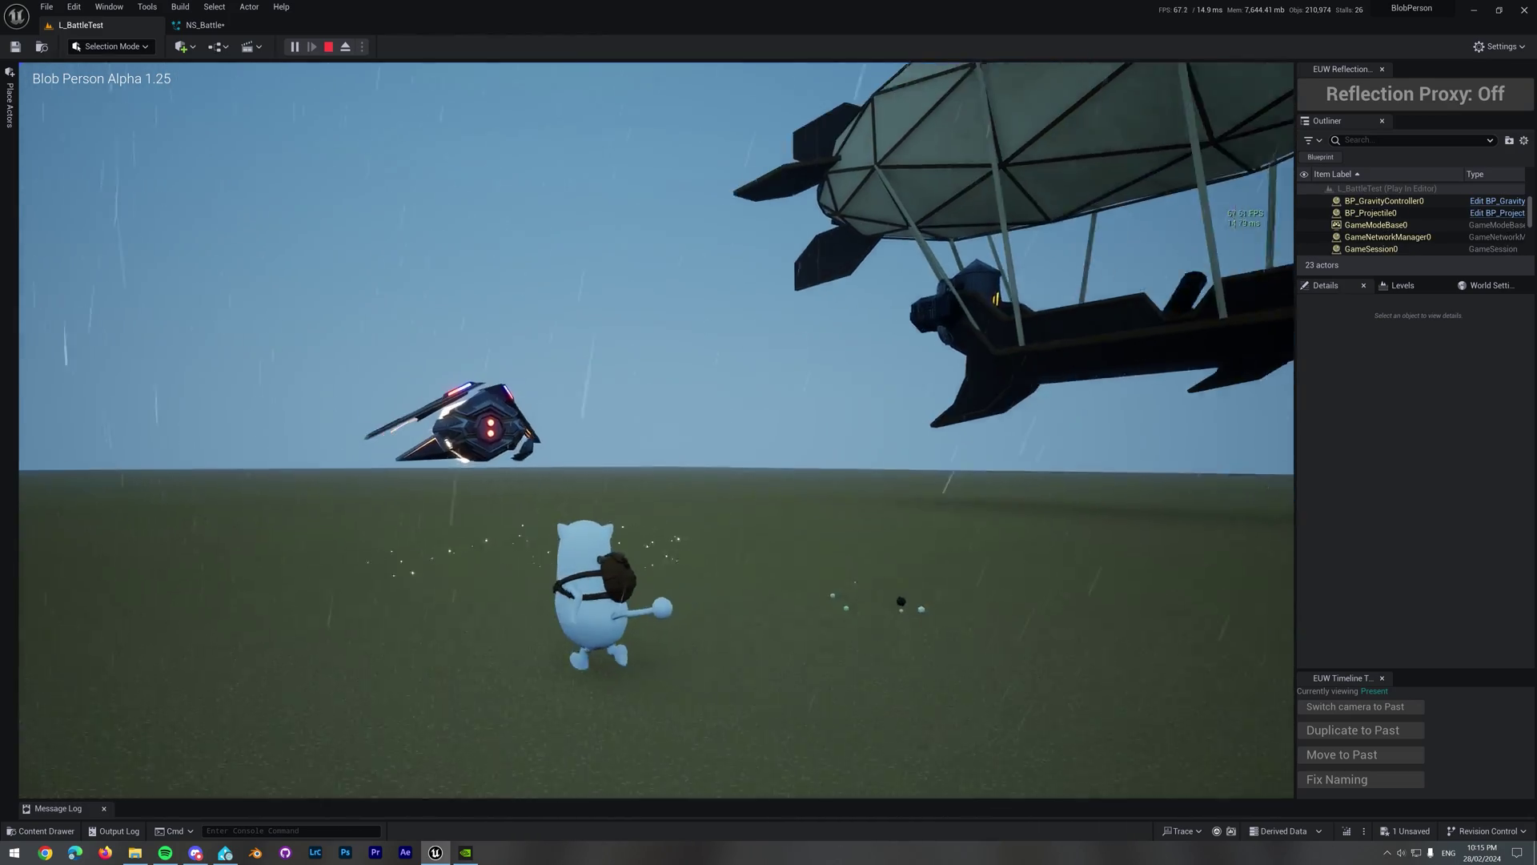
{"action": "key", "text": "w"}
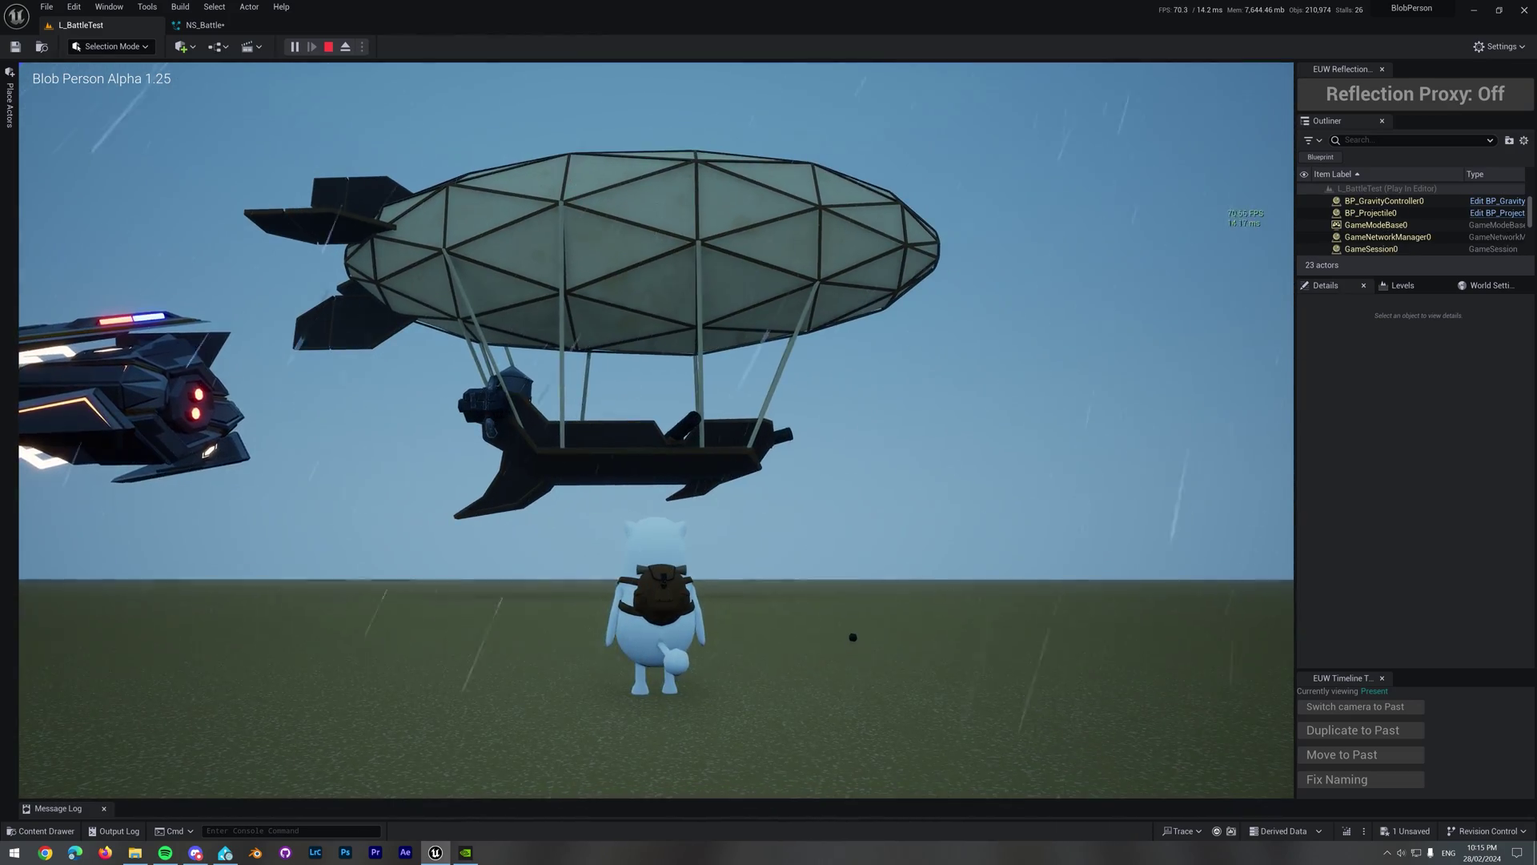
{"action": "left_click", "coordinate": [656, 430]}
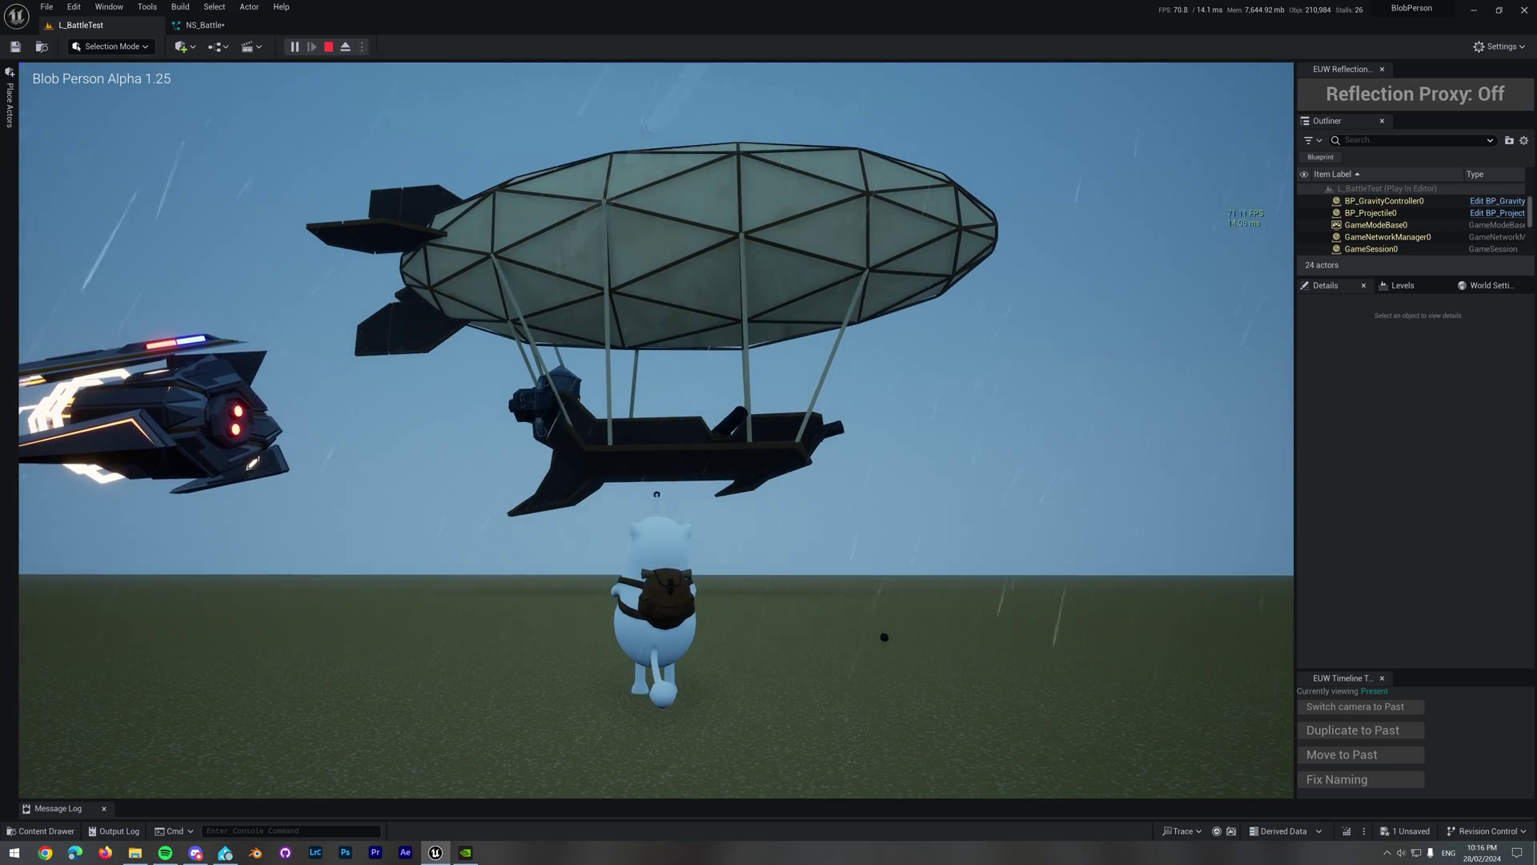
{"action": "key", "text": "s"}
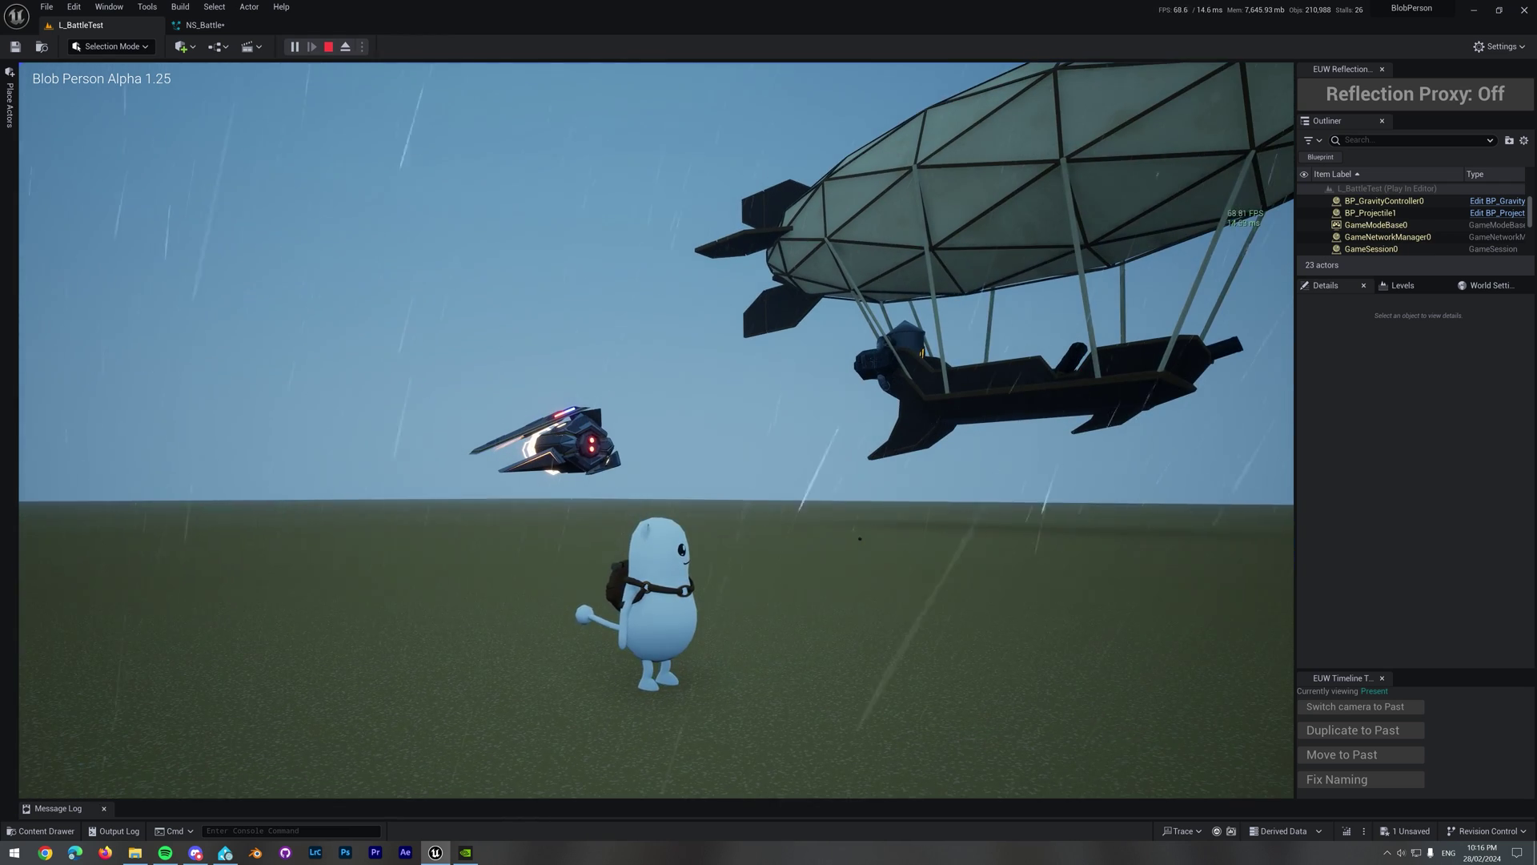
{"action": "key", "text": "s"}
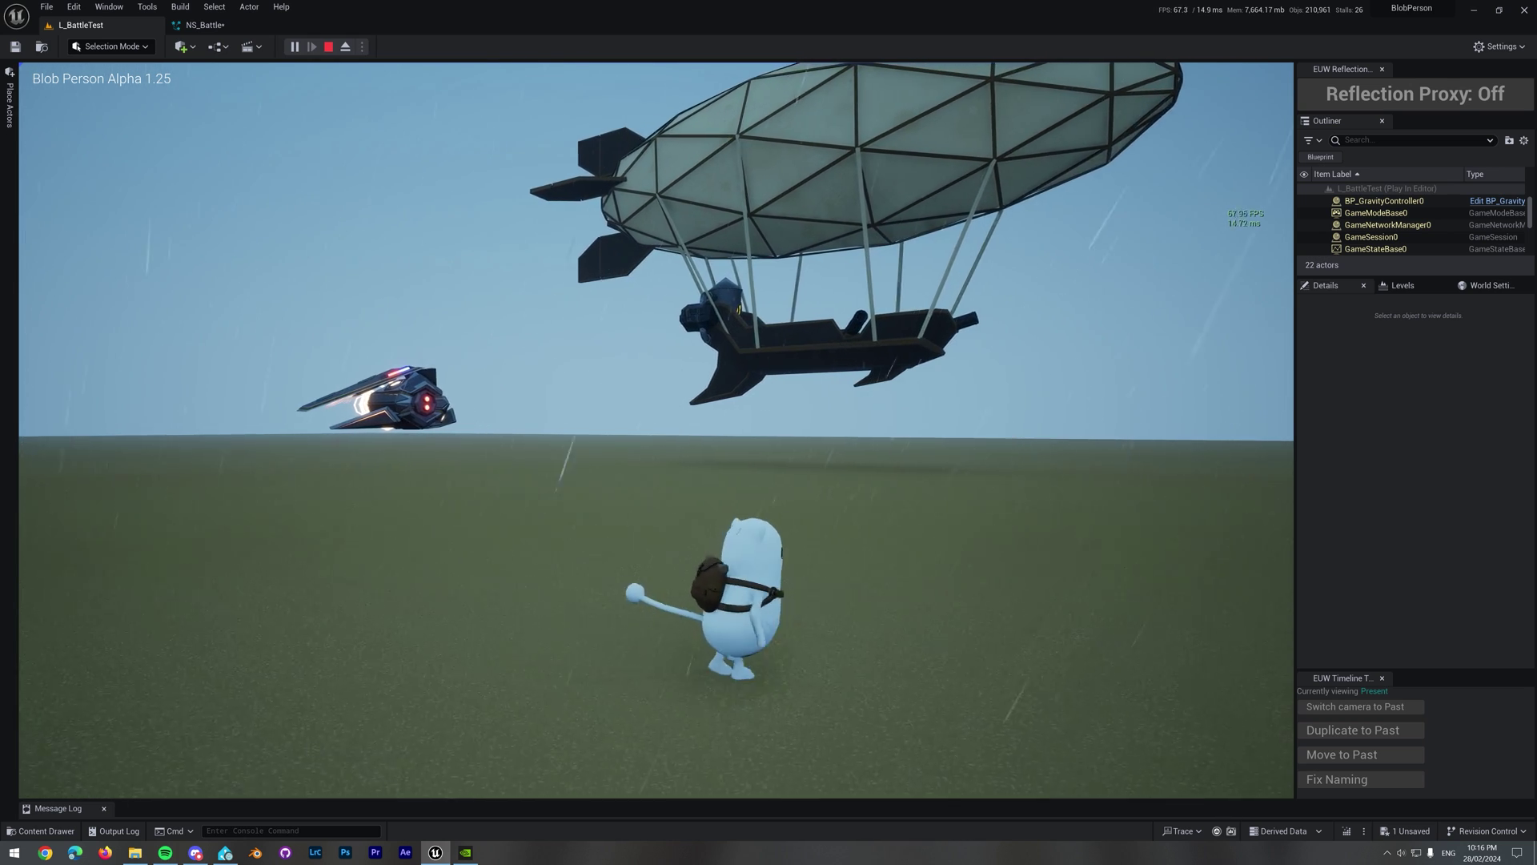
{"action": "key", "text": "grave"}
{"action": "left_click", "coordinate": [328, 47]}
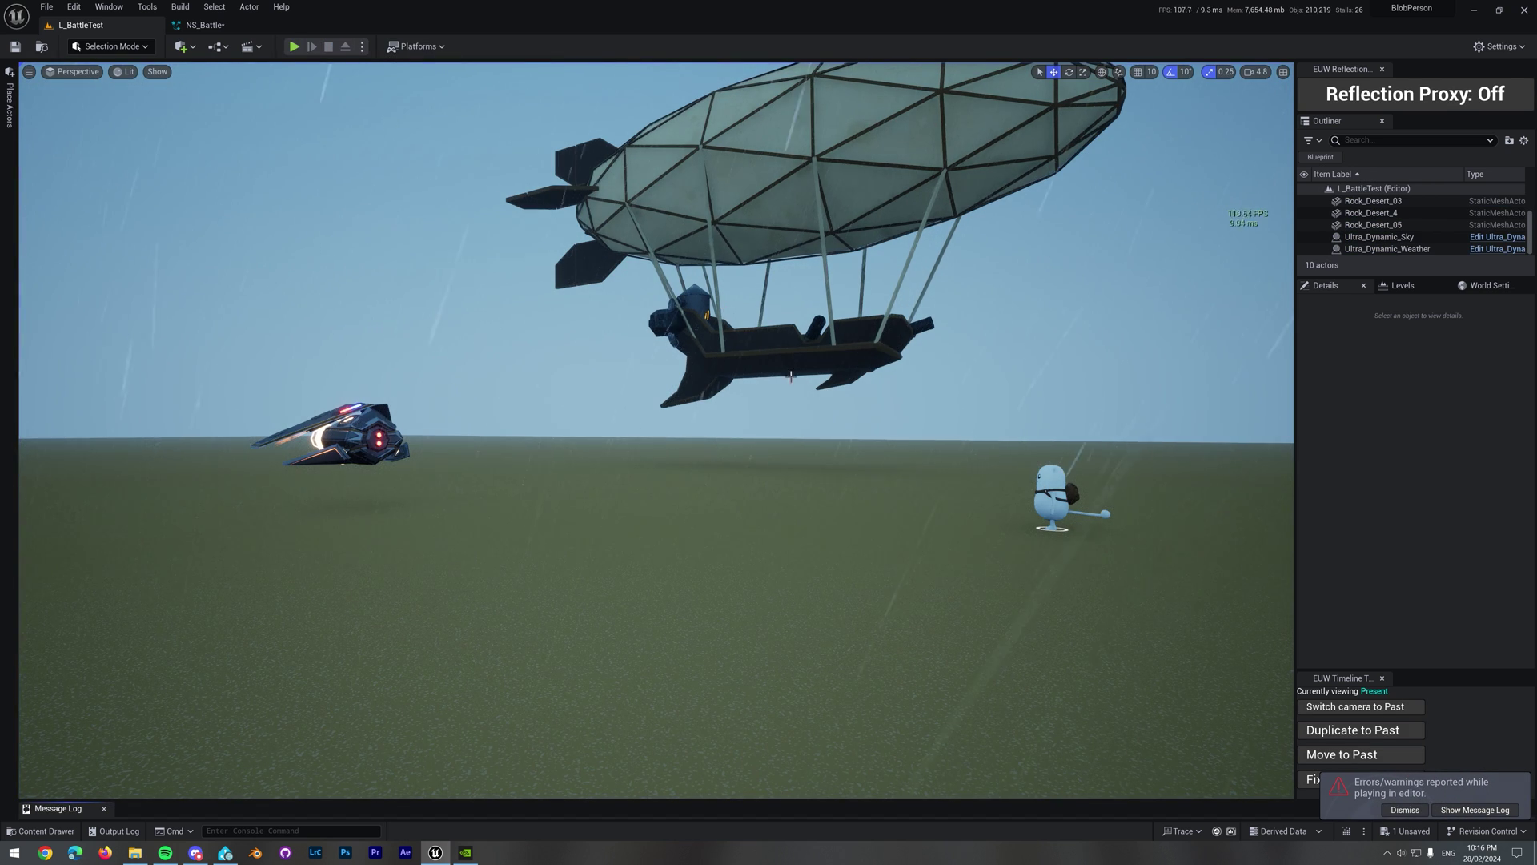
{"action": "left_click", "coordinate": [1406, 810]}
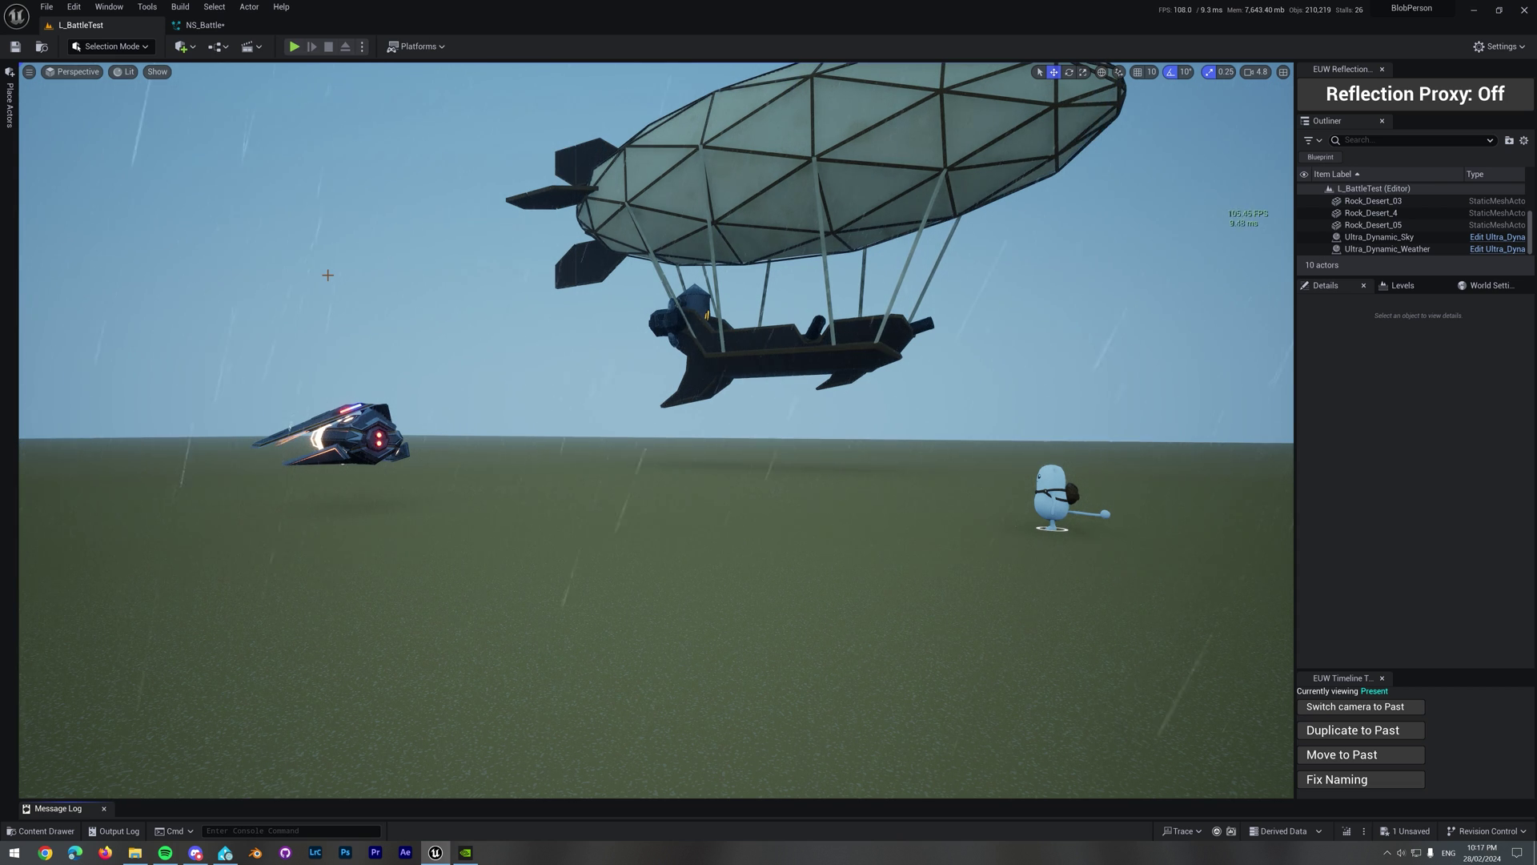
Step: Examine the Drone Leaders and Drone Followers emitter groups in the NS_Battle Niagara system overview
{"action": "left_click", "coordinate": [209, 25]}
{"action": "right_click_drag", "start_coordinate": [968, 156], "coordinate": [956, 288]}
{"action": "scroll", "coordinate": [889, 180], "scroll_direction": "down", "scroll_amount": 2}
{"action": "scroll", "coordinate": [896, 238], "scroll_direction": "up", "scroll_amount": 1}
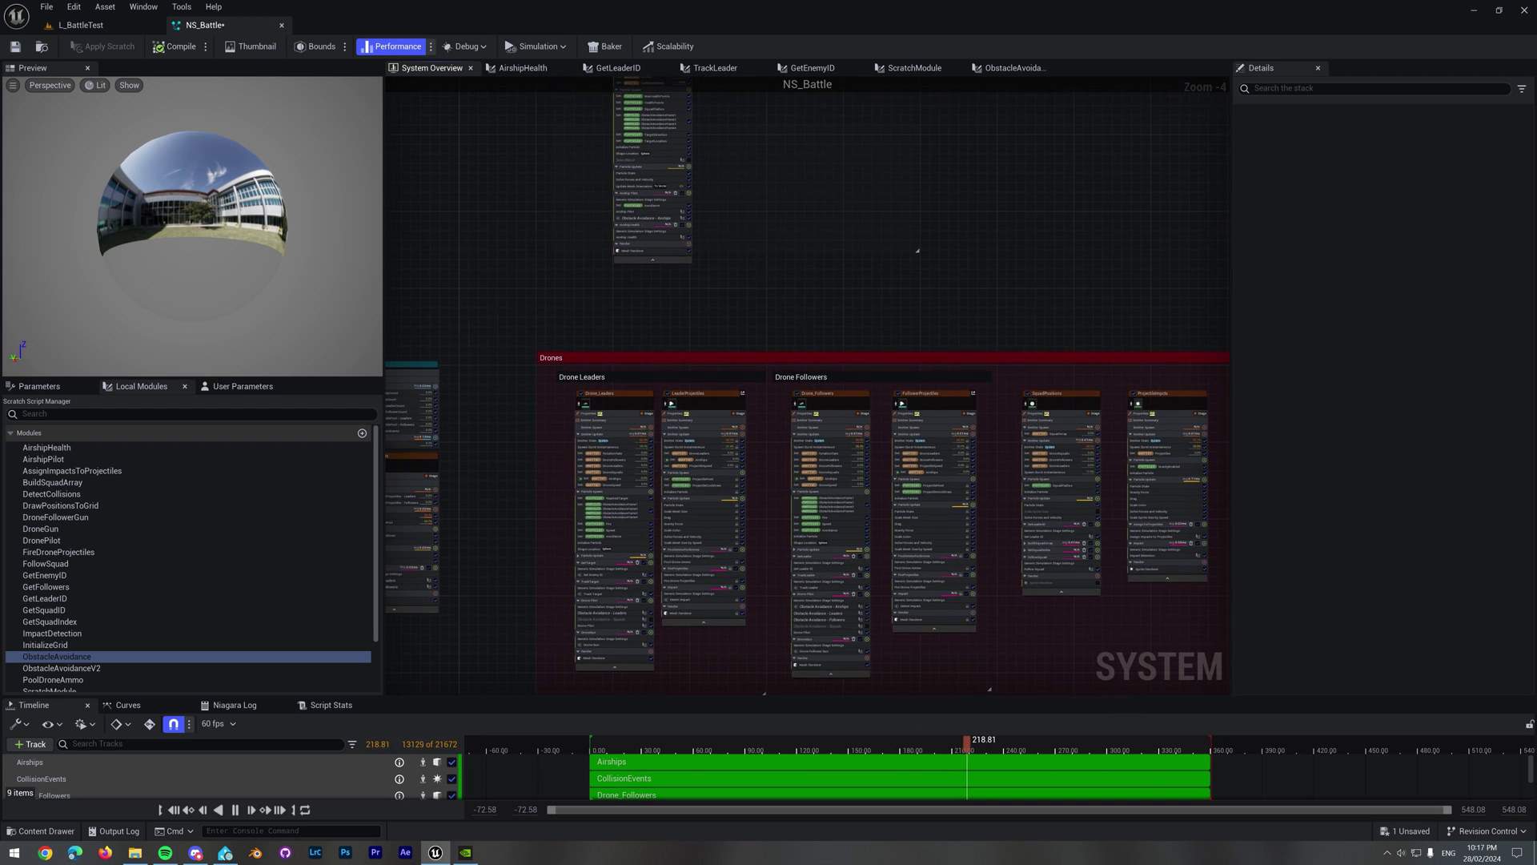
{"action": "right_click_drag", "start_coordinate": [765, 274], "coordinate": [839, 362]}
{"action": "right_click_drag", "start_coordinate": [586, 410], "coordinate": [569, 272]}
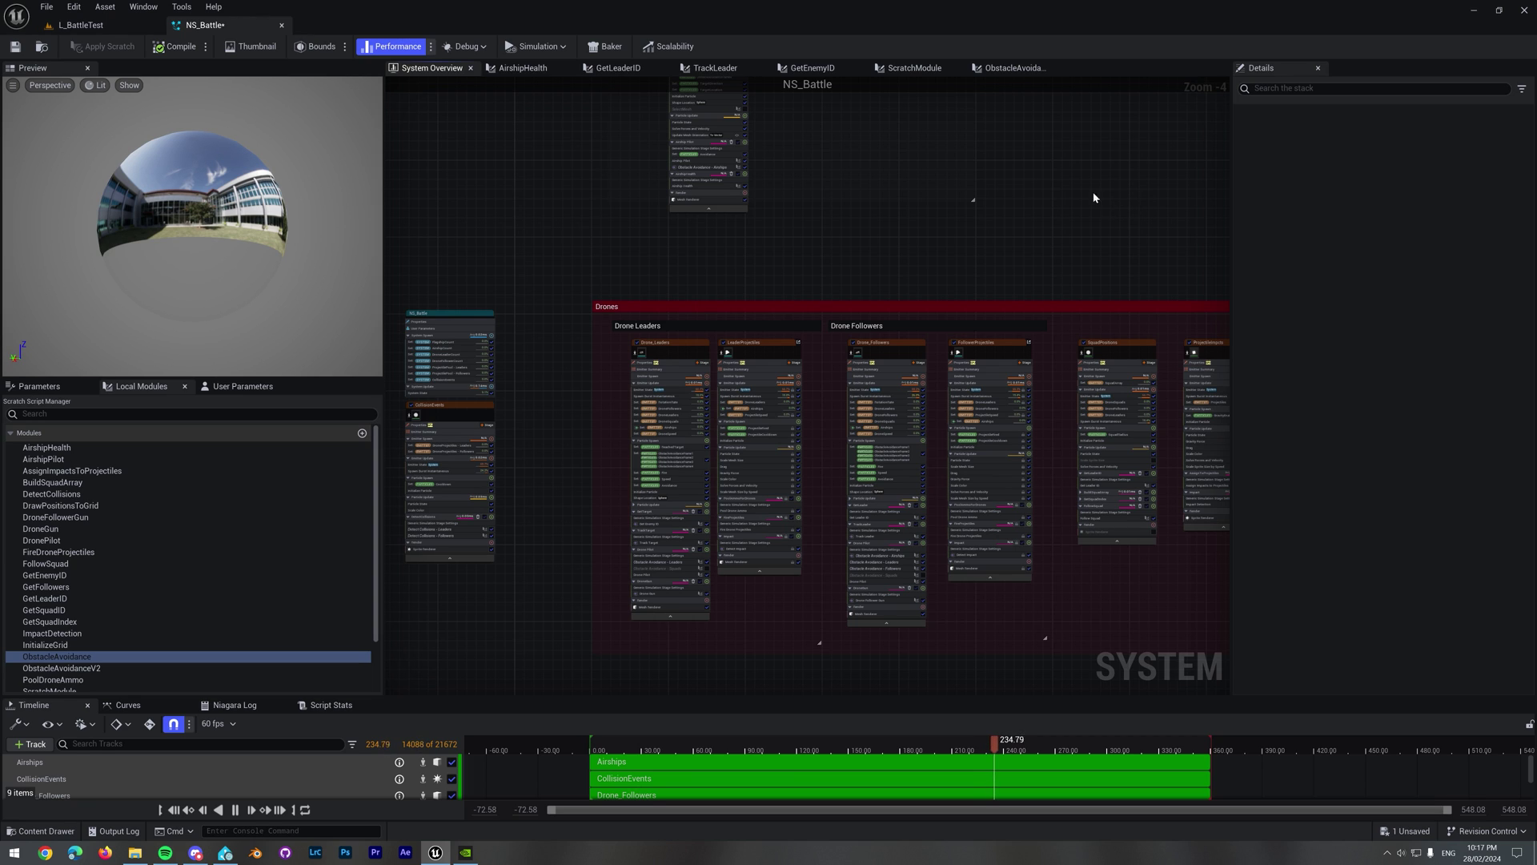
Step: Return to the L_BattleTest level, select the BP_BattleManager actor, and set its Airships count to 50
{"action": "left_click", "coordinate": [104, 31]}
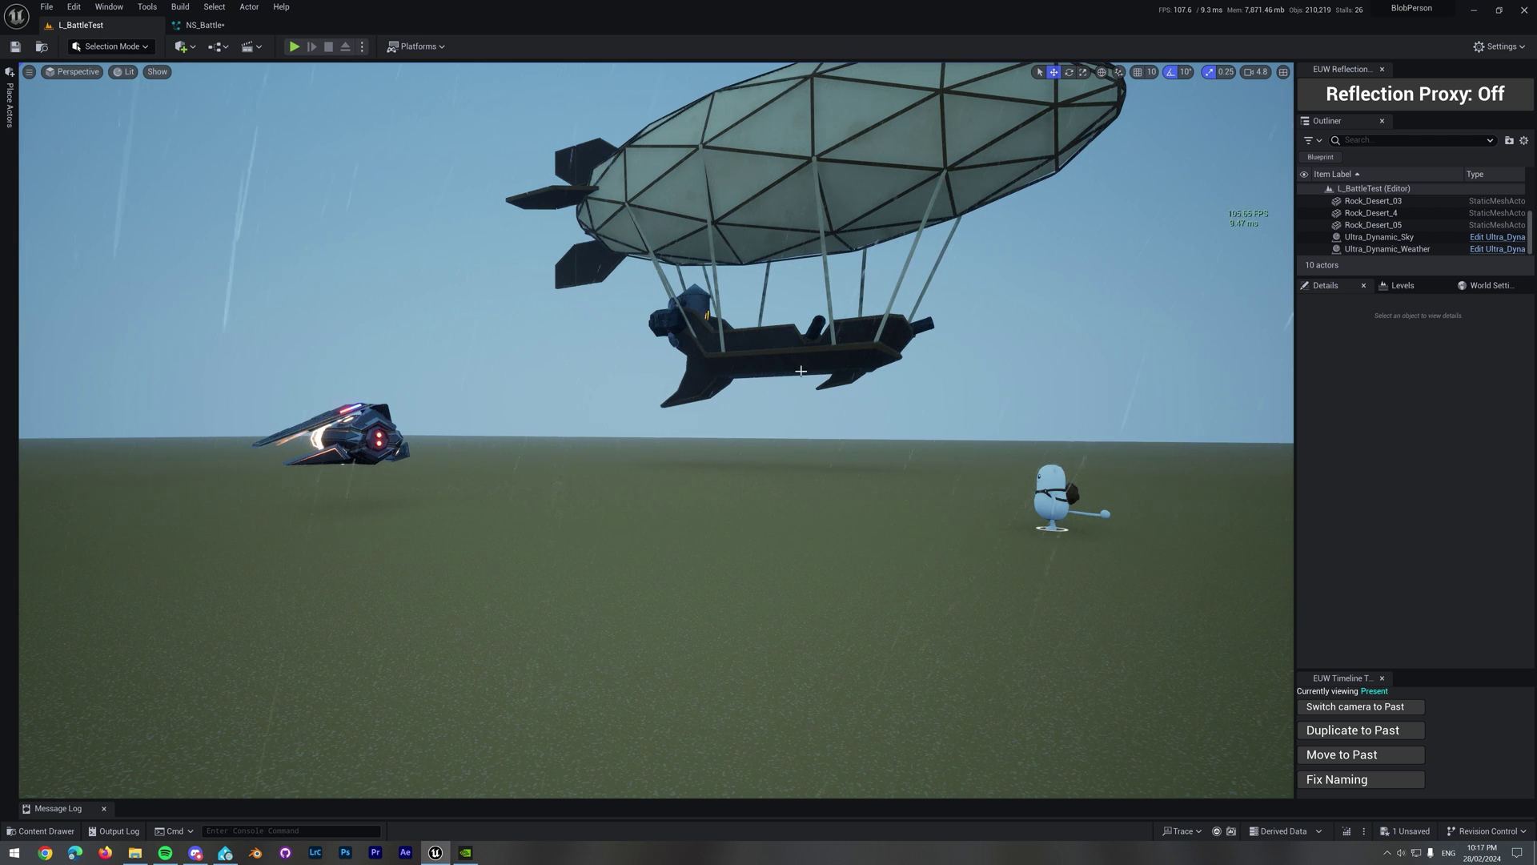
{"action": "mouse_move", "coordinate": [817, 230]}
{"action": "right_mouse_down"}
{"action": "mouse_move", "coordinate": [1121, 225]}
{"action": "mouse_move", "coordinate": [1000, 337]}
{"action": "mouse_move", "coordinate": [817, 230]}
{"action": "right_mouse_up"}
{"action": "scroll", "coordinate": [816, 230], "scroll_direction": "up", "scroll_amount": 3}
{"action": "key", "text": "s"}
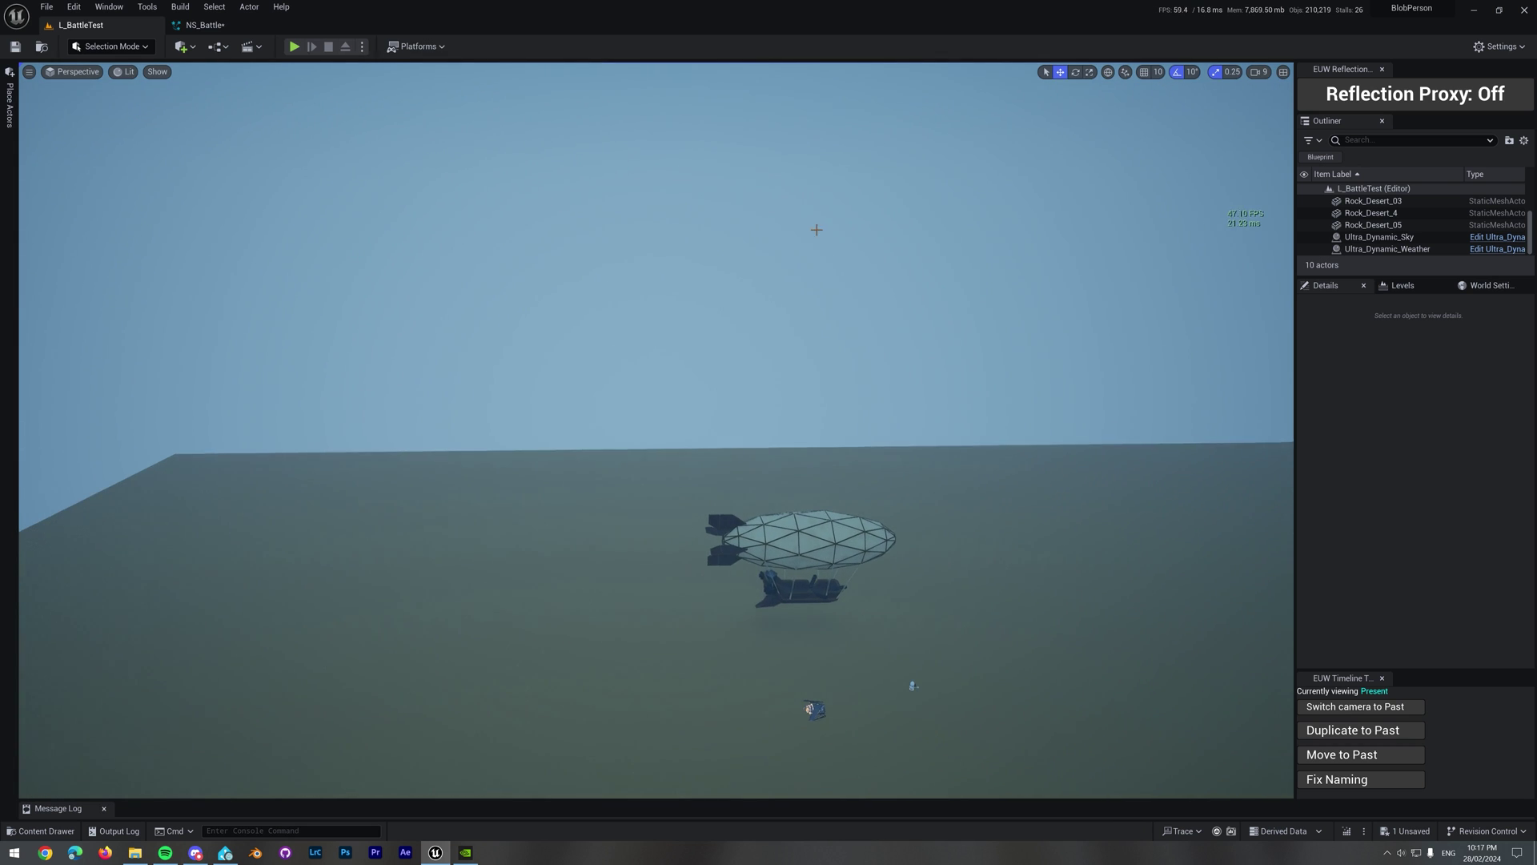
{"action": "scroll", "coordinate": [1406, 218], "scroll_direction": "up", "scroll_amount": 3}
{"action": "left_click", "coordinate": [1406, 215]}
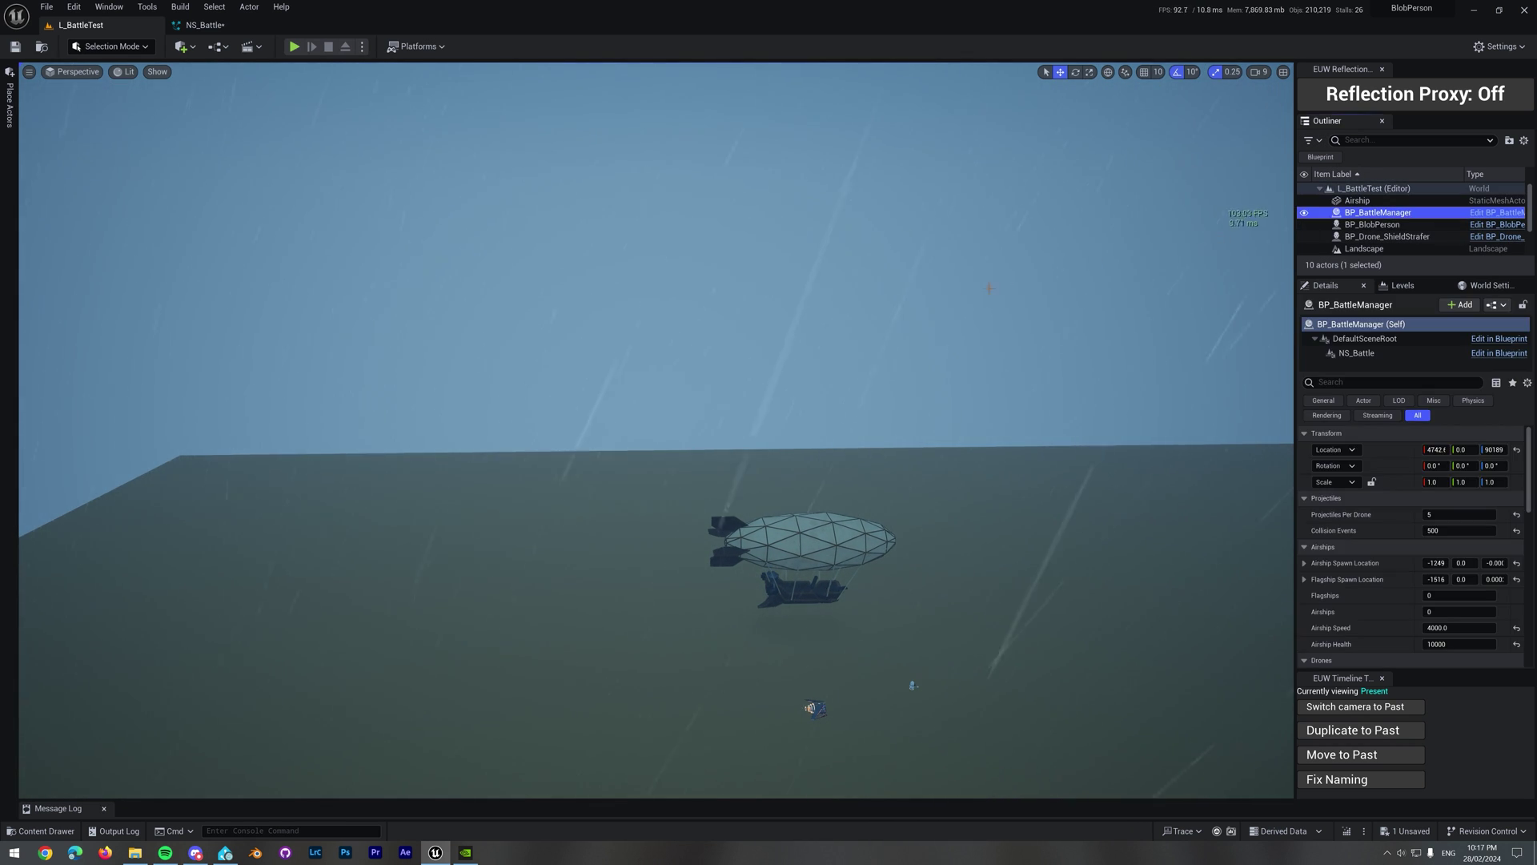
{"action": "right_click_drag", "start_coordinate": [941, 318], "coordinate": [993, 312]}
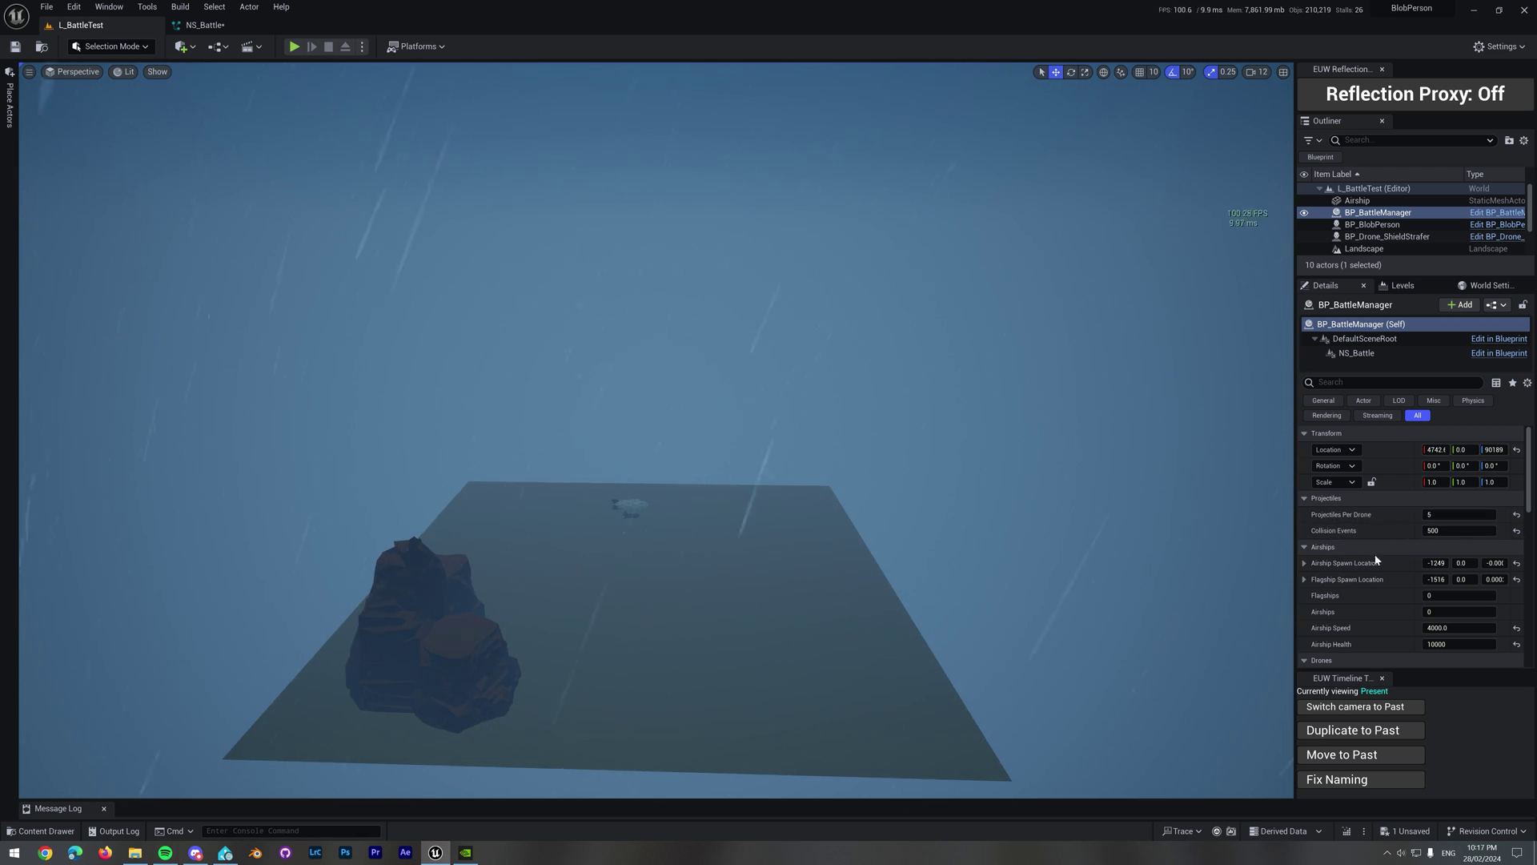
{"action": "scroll", "coordinate": [1372, 652], "scroll_direction": "down", "scroll_amount": 4}
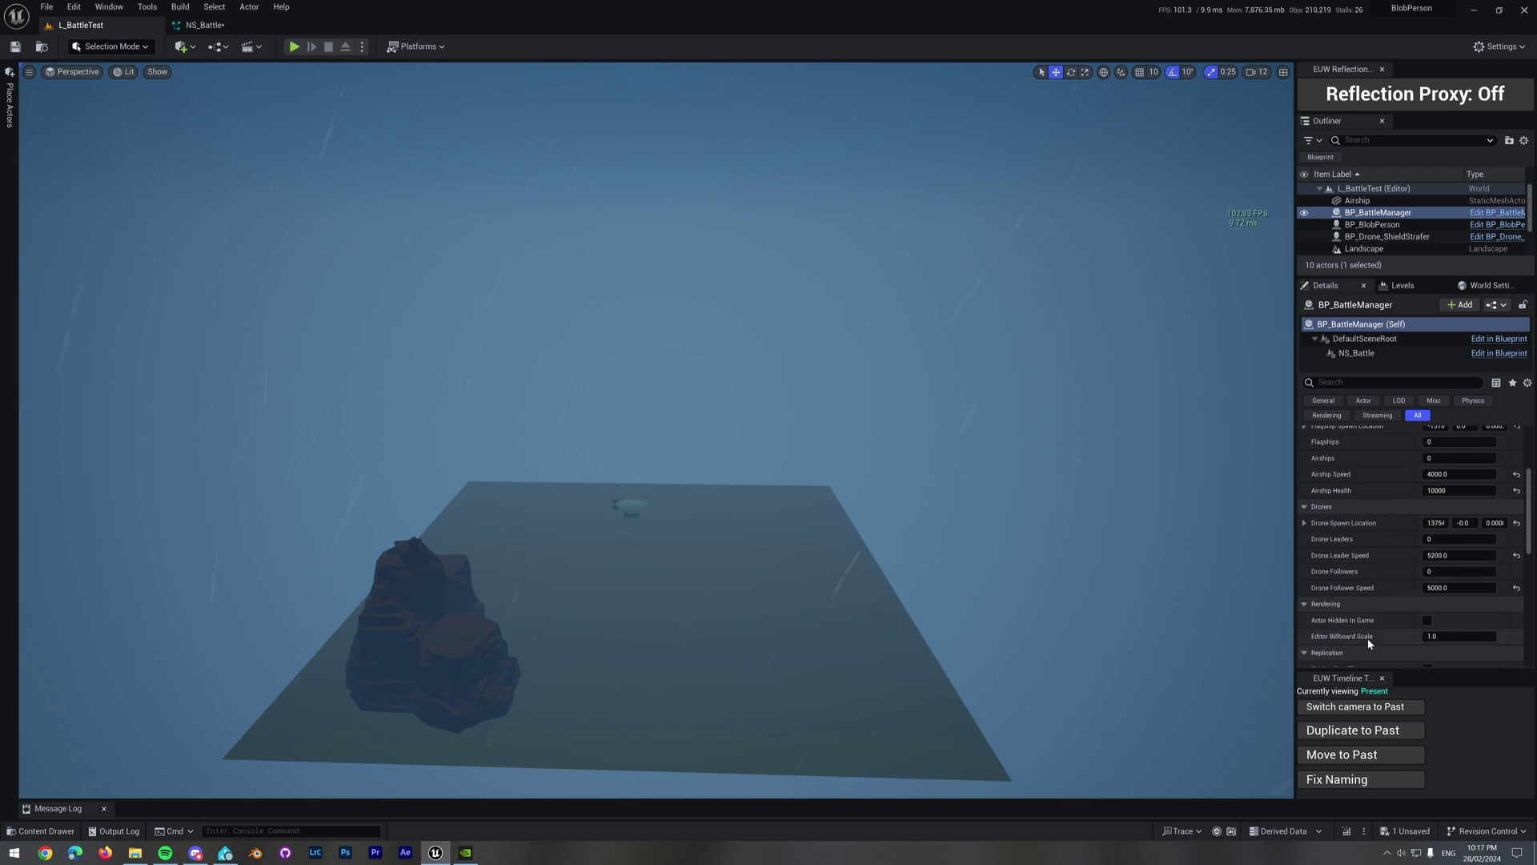
{"action": "scroll", "coordinate": [1386, 555], "scroll_direction": "up", "scroll_amount": 2}
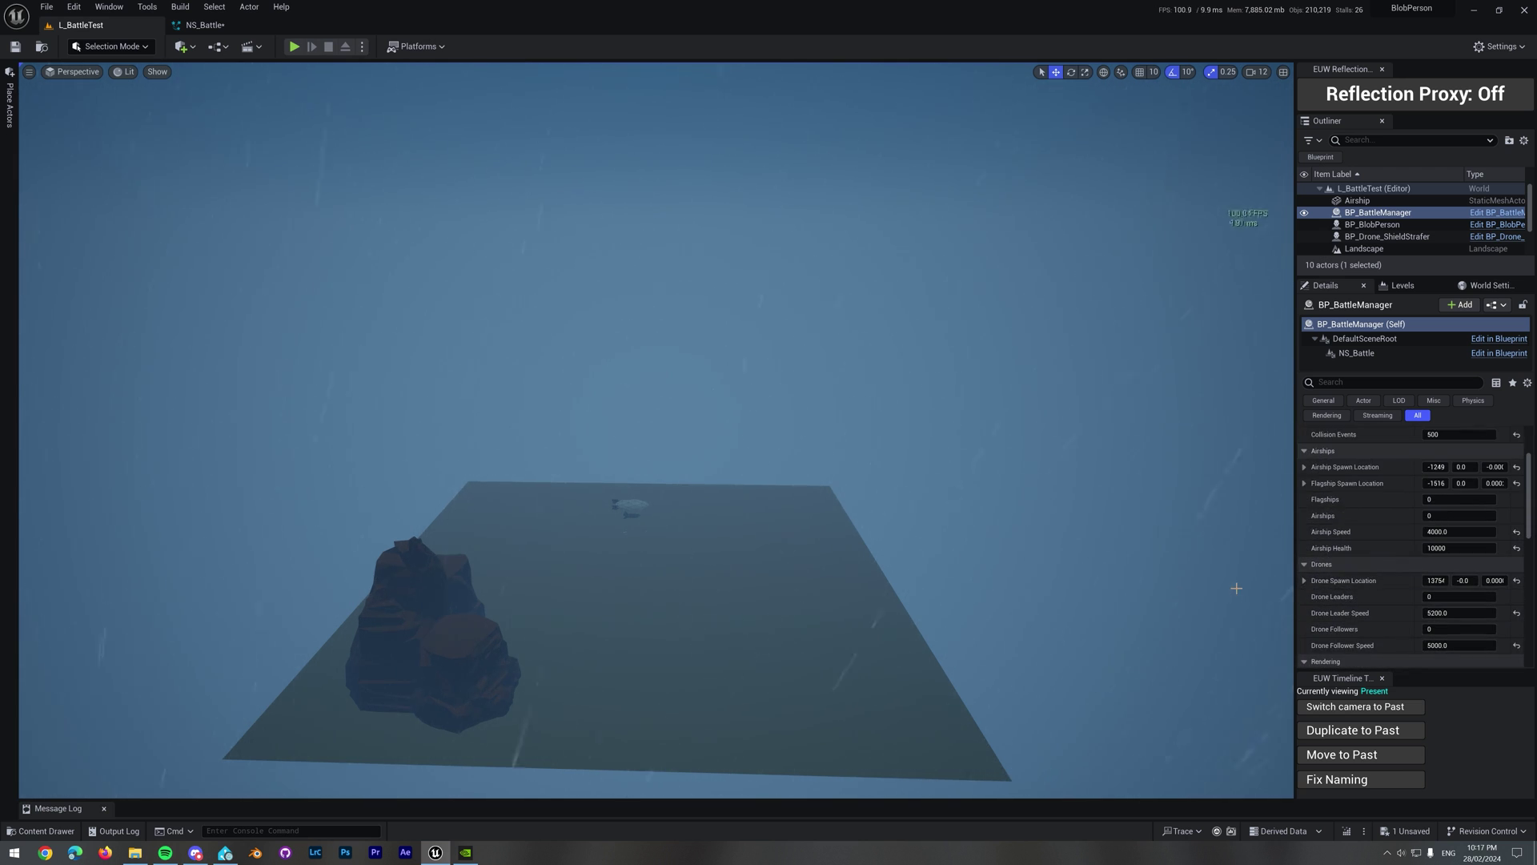
{"action": "left_click", "coordinate": [1437, 516]}
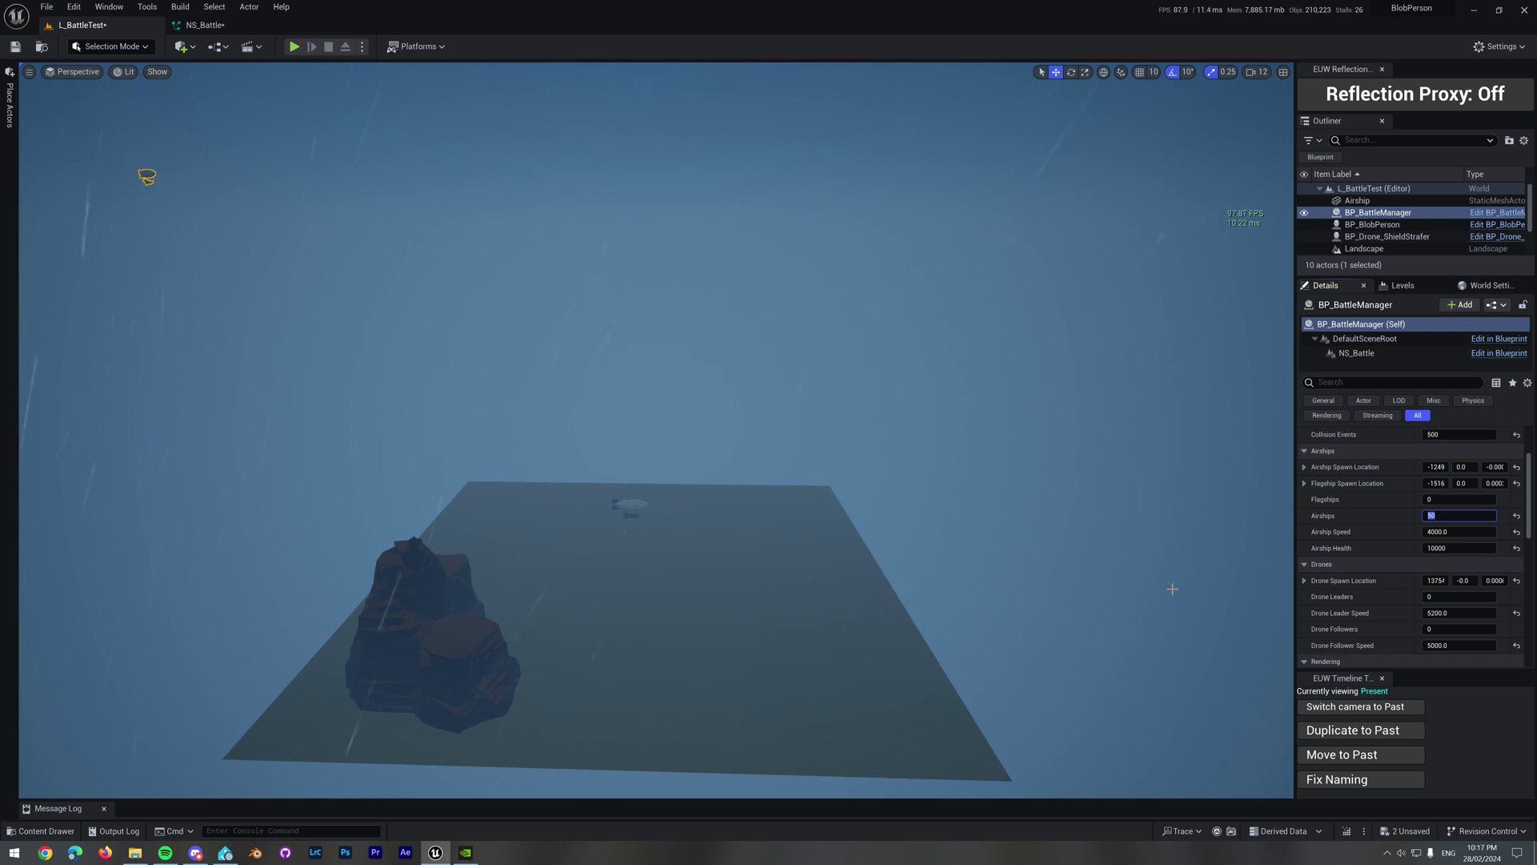
Step: Move the Airship Spawn Location farther from the battle manager along X, close to the Flagship Spawn Location
{"action": "right_click_drag", "start_coordinate": [1172, 589], "coordinate": [1031, 402]}
{"action": "key", "text": "s"}
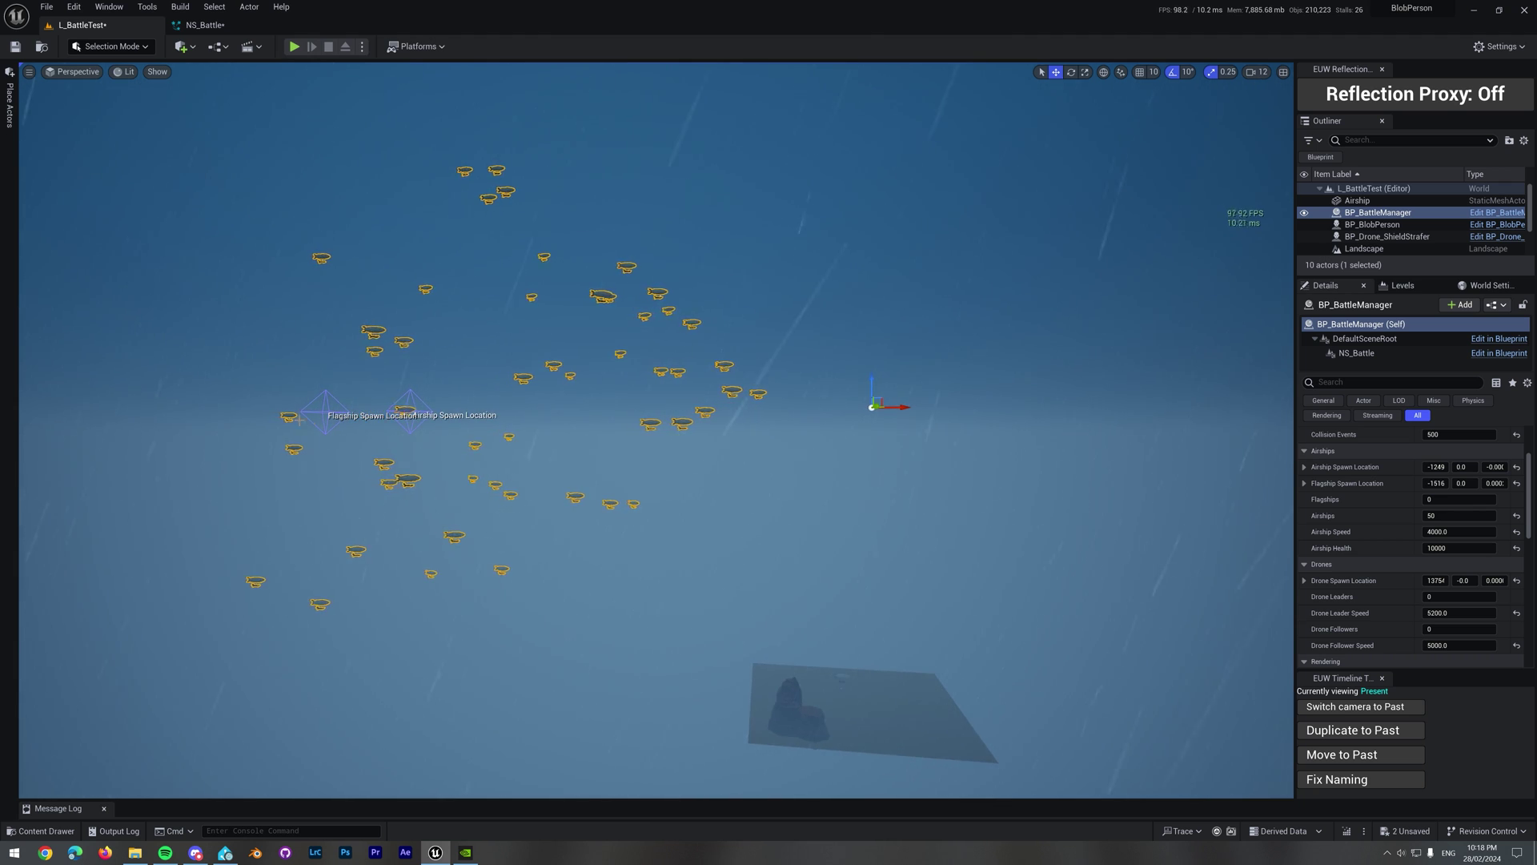
{"action": "left_click", "coordinate": [410, 413]}
{"action": "left_click_drag", "start_coordinate": [440, 412], "coordinate": [384, 398]}
{"action": "right_click_drag", "start_coordinate": [808, 682], "coordinate": [893, 682]}
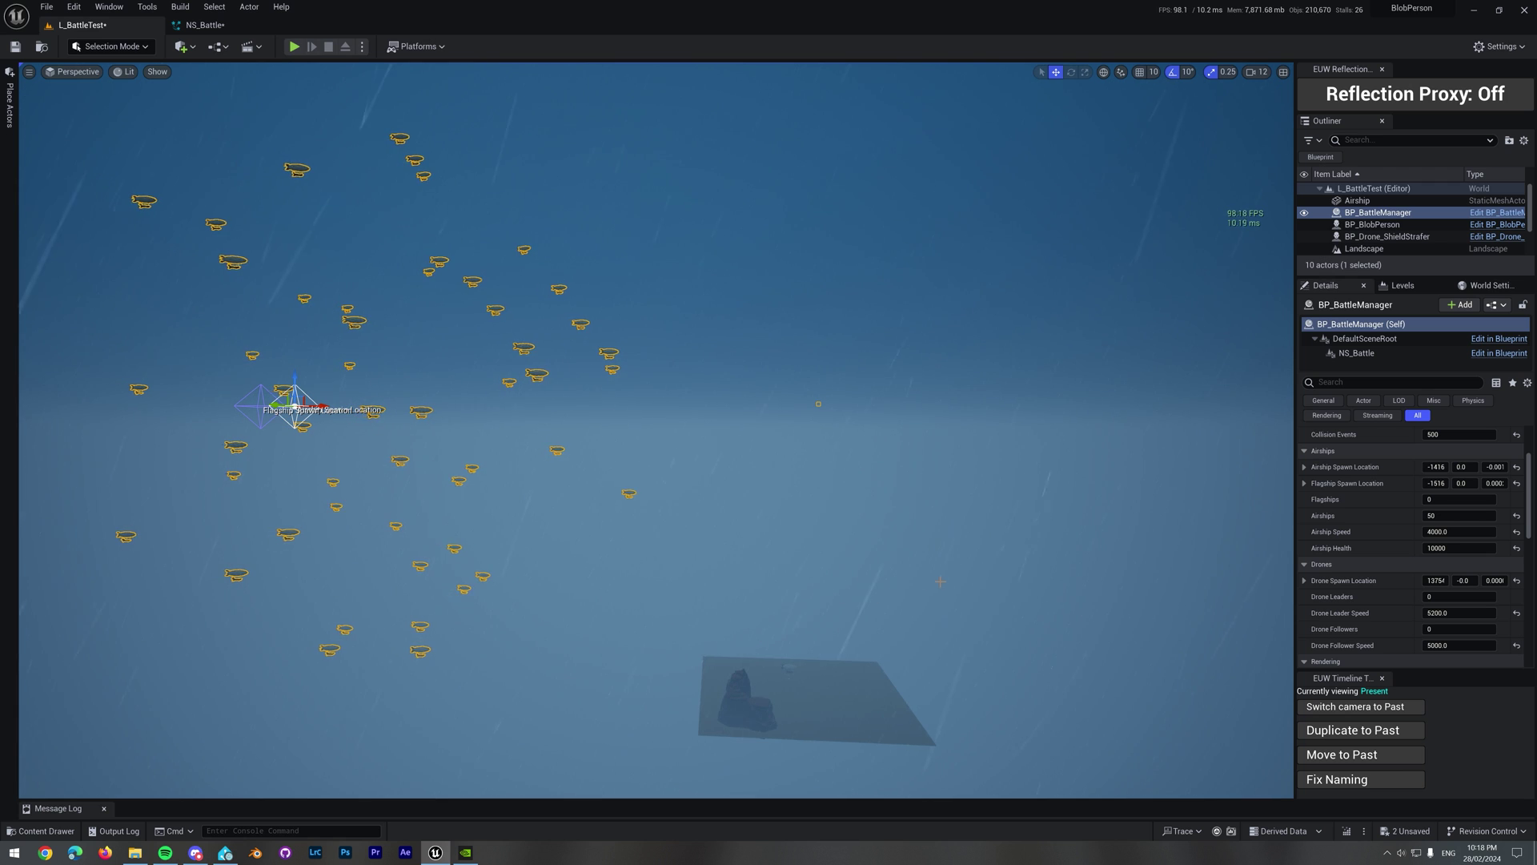
Step: Set the battle manager's Drone Leaders to 100 and deselect it to watch the spawned drones without selection outlines
{"action": "left_click", "coordinate": [1430, 596]}
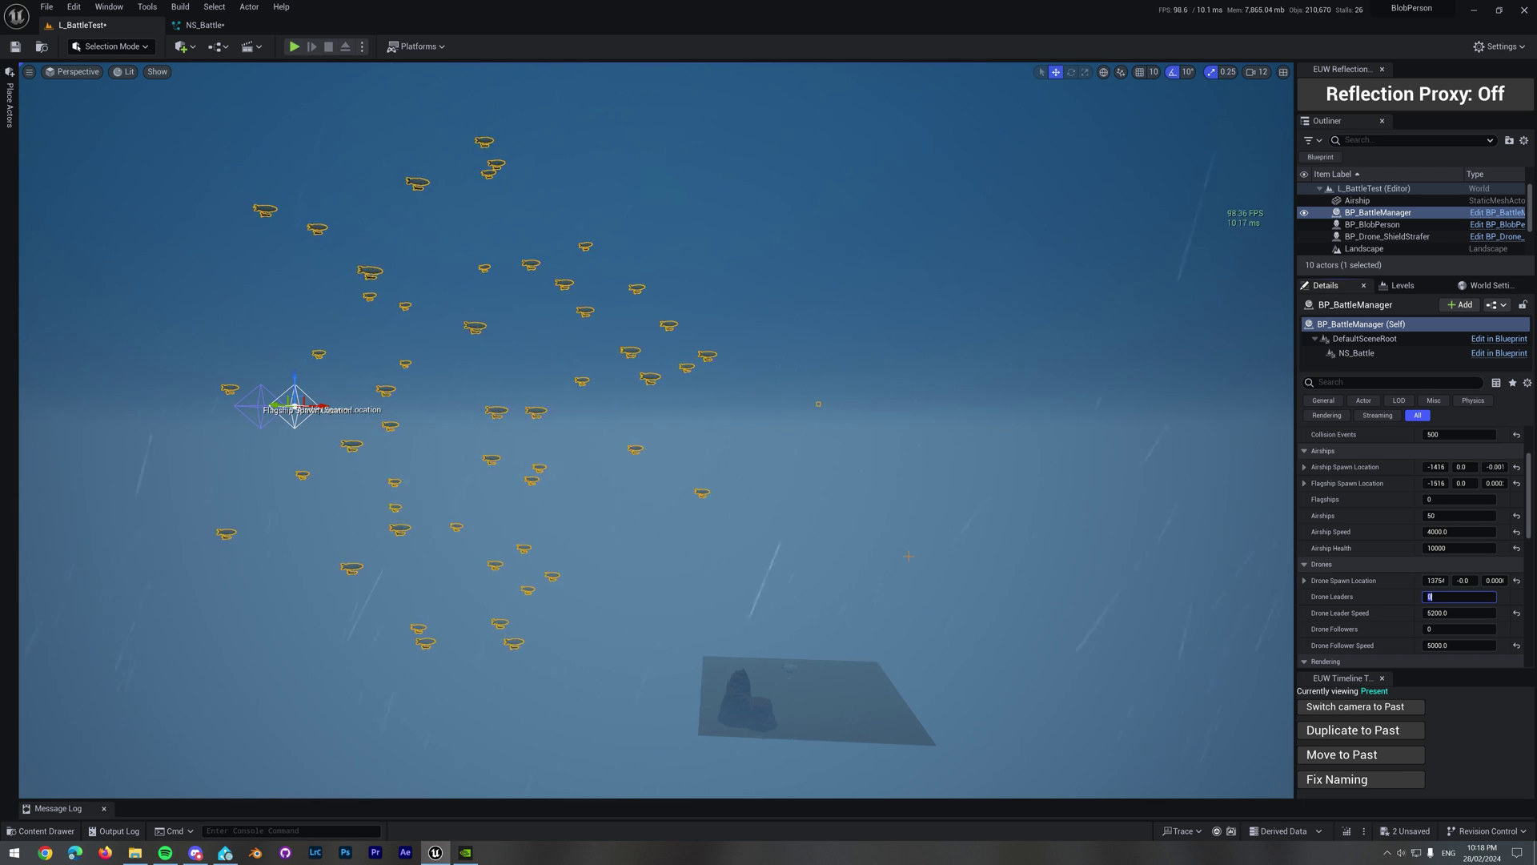
{"action": "type", "text": "1"}
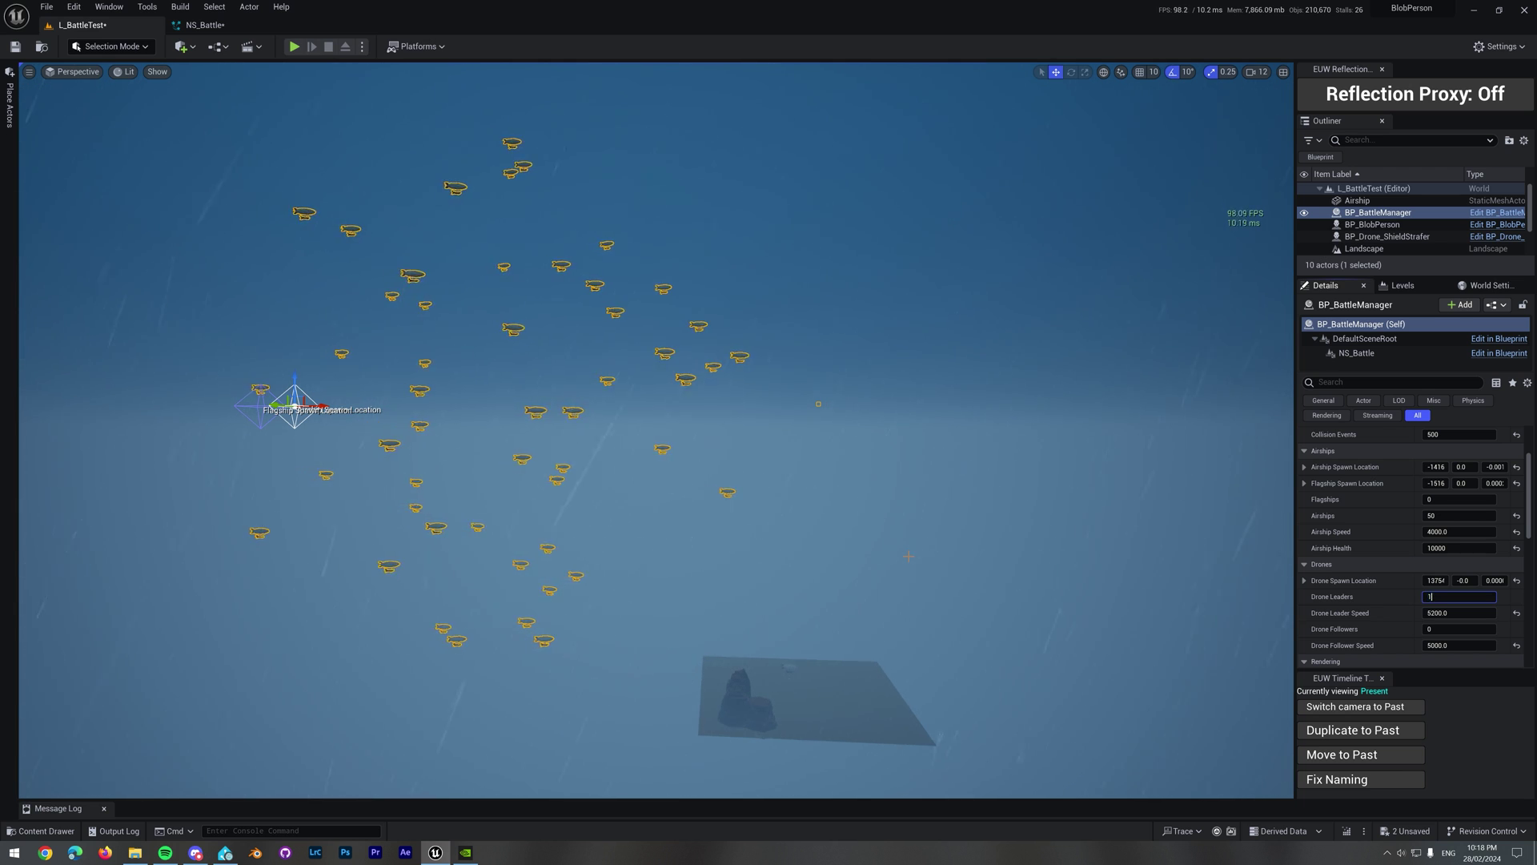
{"action": "type", "text": "00"}
{"action": "key", "text": "Return"}
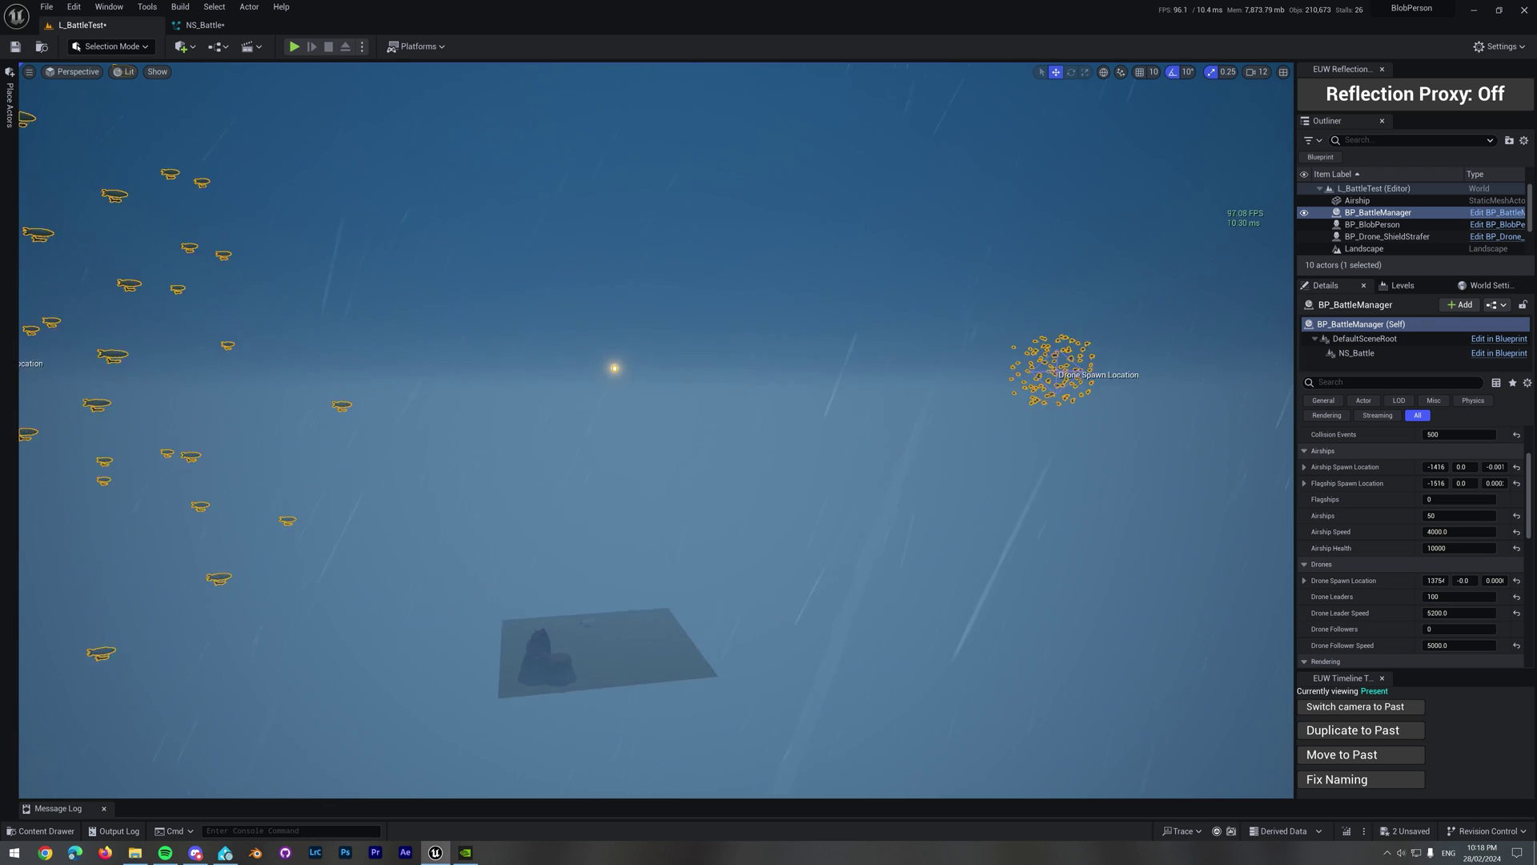
{"action": "right_click_drag", "start_coordinate": [656, 430], "coordinate": [708, 407]}
{"action": "key", "text": "Escape"}
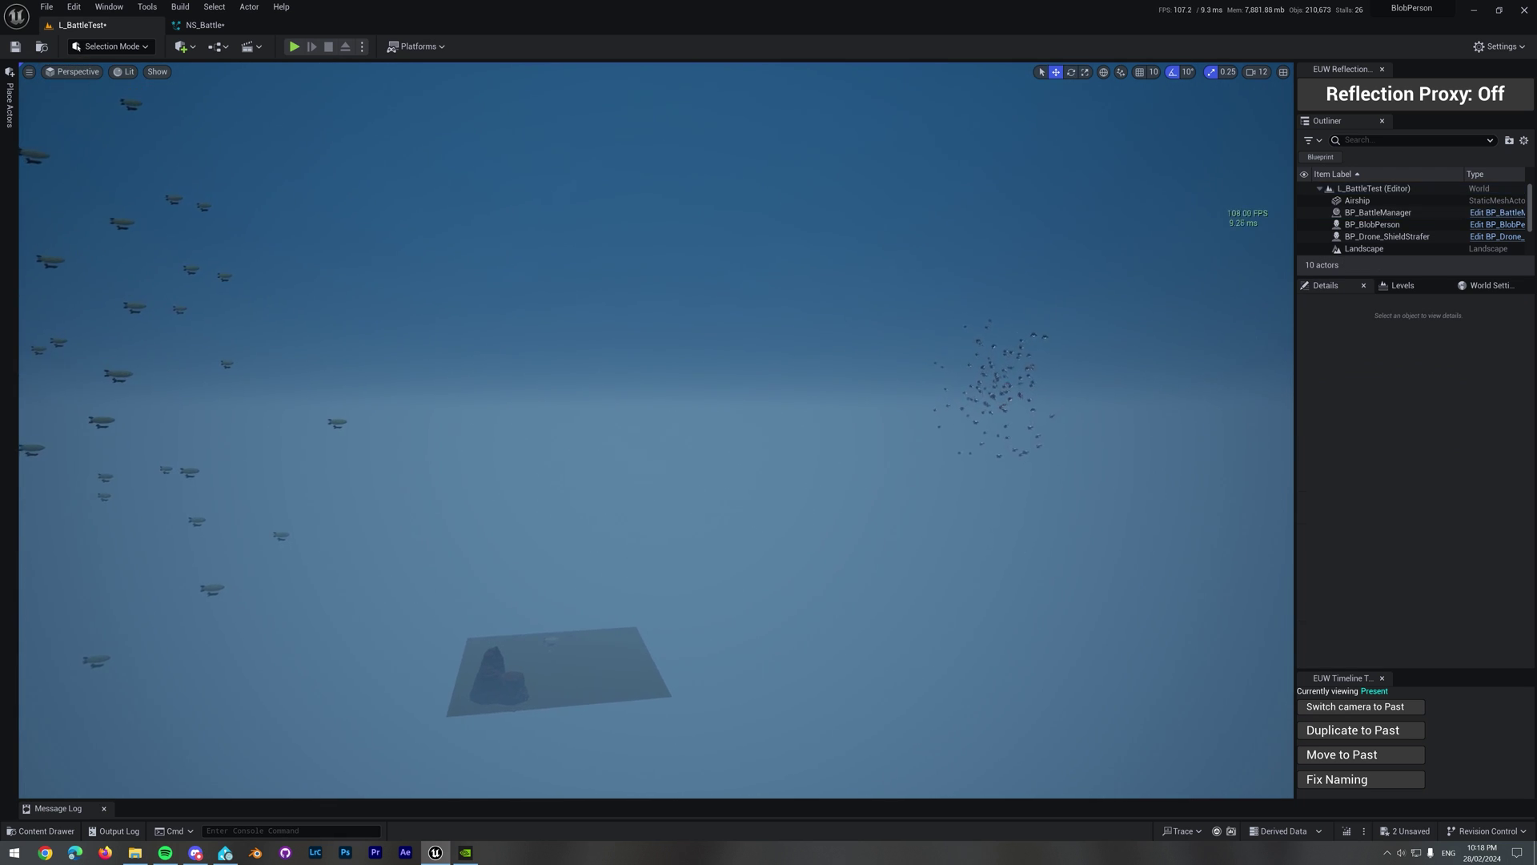
{"action": "right_click_drag", "start_coordinate": [838, 542], "coordinate": [802, 542]}
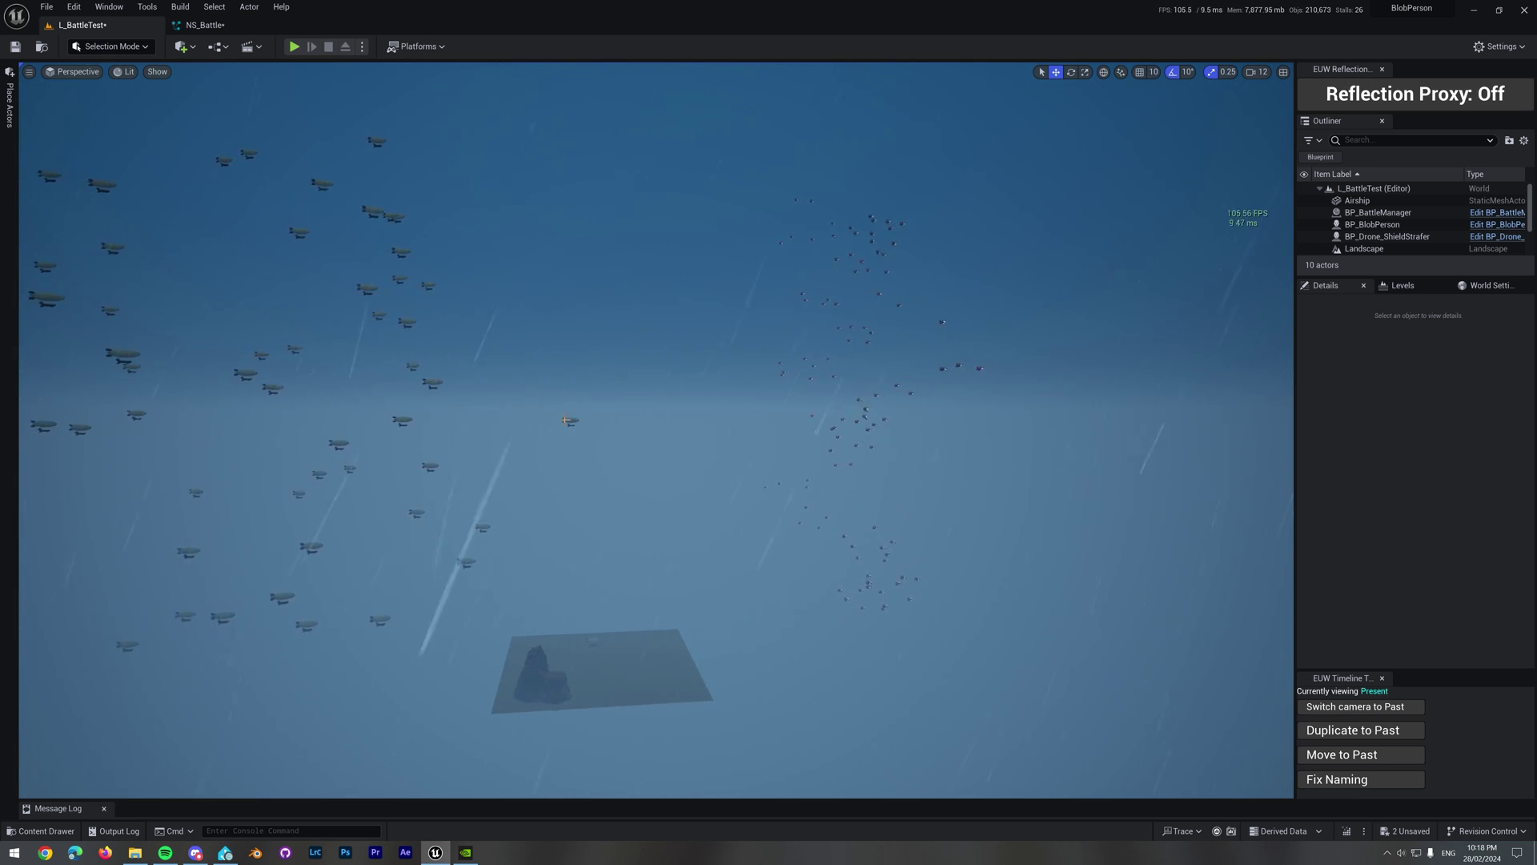
{"action": "right_click_drag", "start_coordinate": [572, 419], "coordinate": [568, 420]}
{"action": "left_click", "coordinate": [598, 420]}
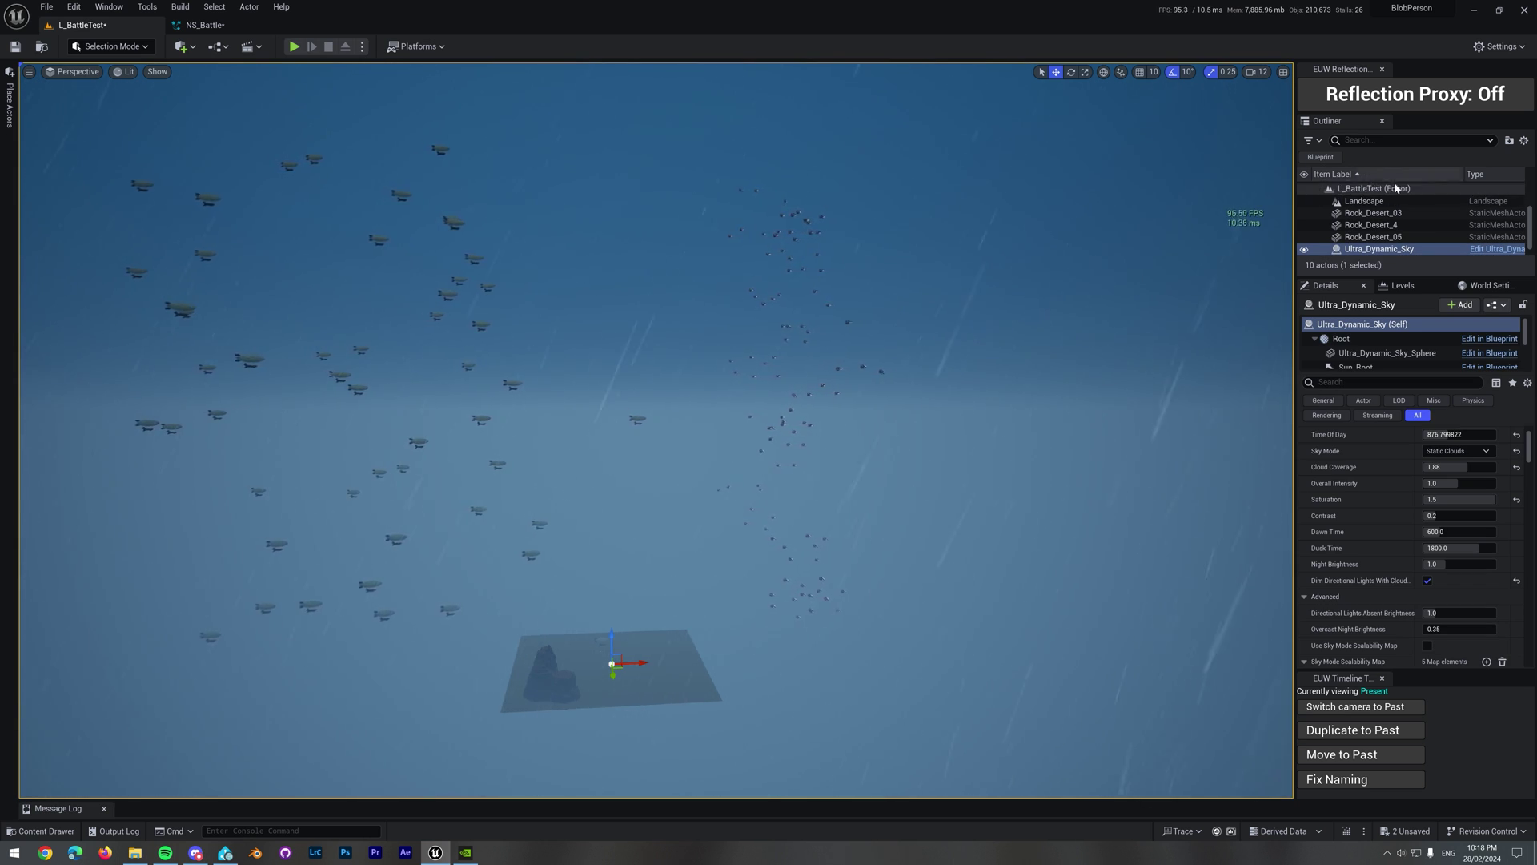
Step: Reselect BP_BattleManager, set its Drone Followers to 1000, and clear the selection
{"action": "scroll", "coordinate": [1393, 213], "scroll_direction": "up", "scroll_amount": 2}
{"action": "left_click", "coordinate": [1393, 213]}
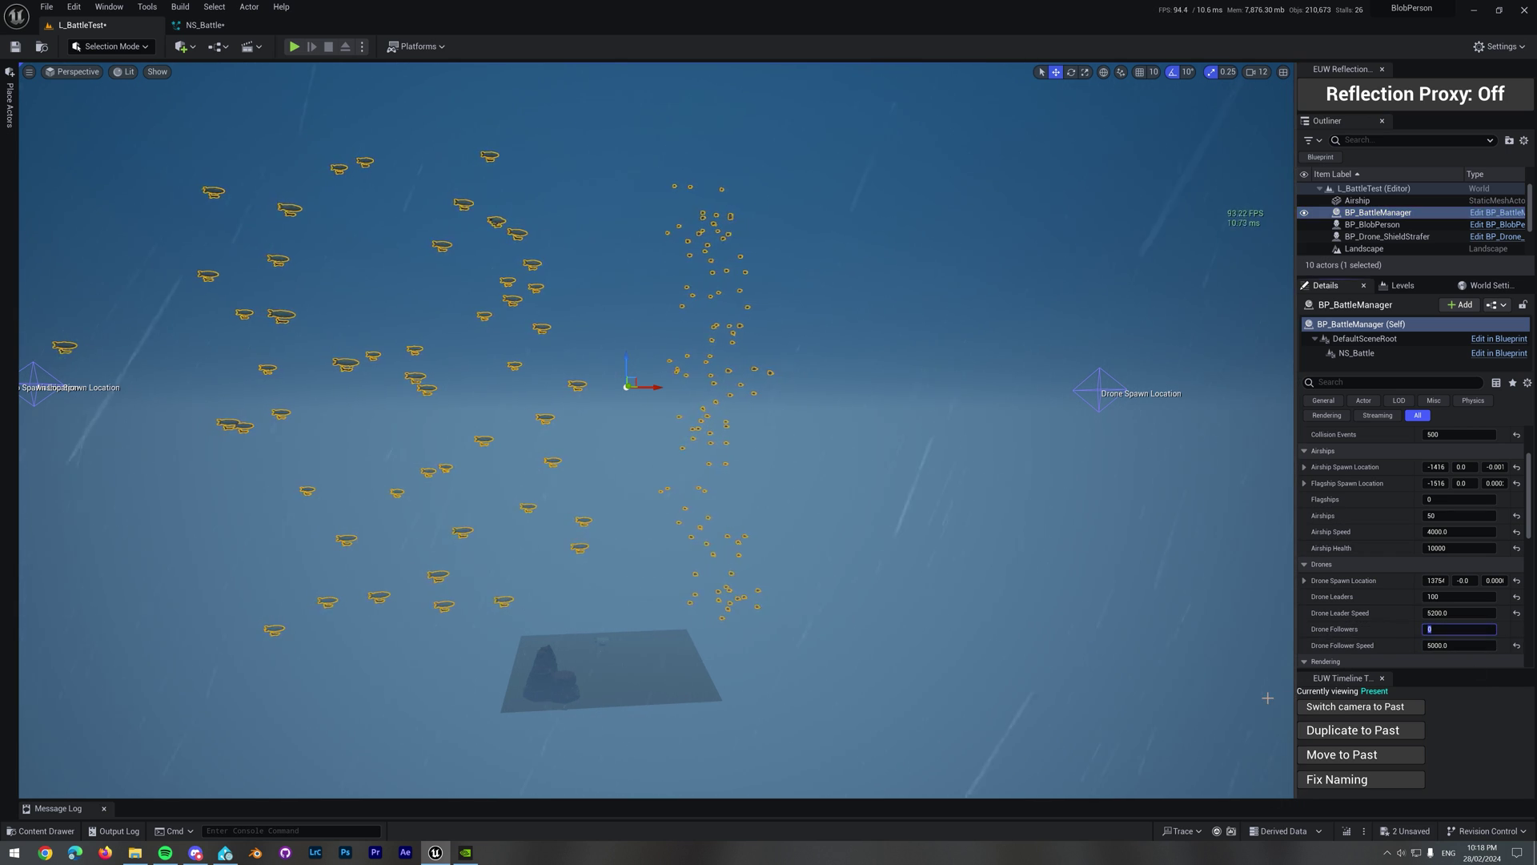
{"action": "type", "text": "1000"}
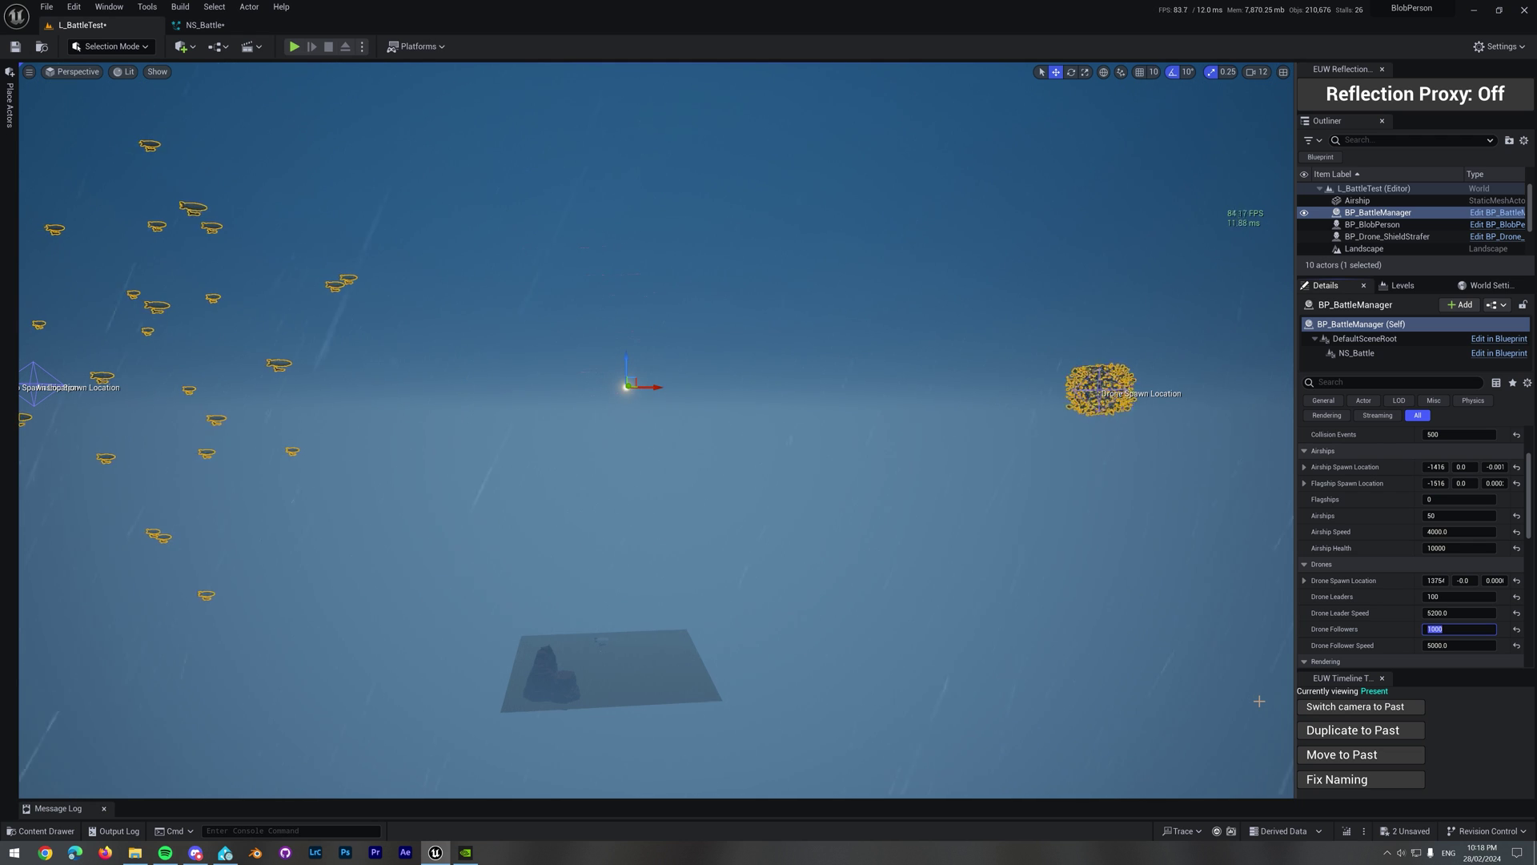
{"action": "right_click_drag", "start_coordinate": [1014, 551], "coordinate": [1021, 549]}
{"action": "left_click", "coordinate": [1022, 549]}
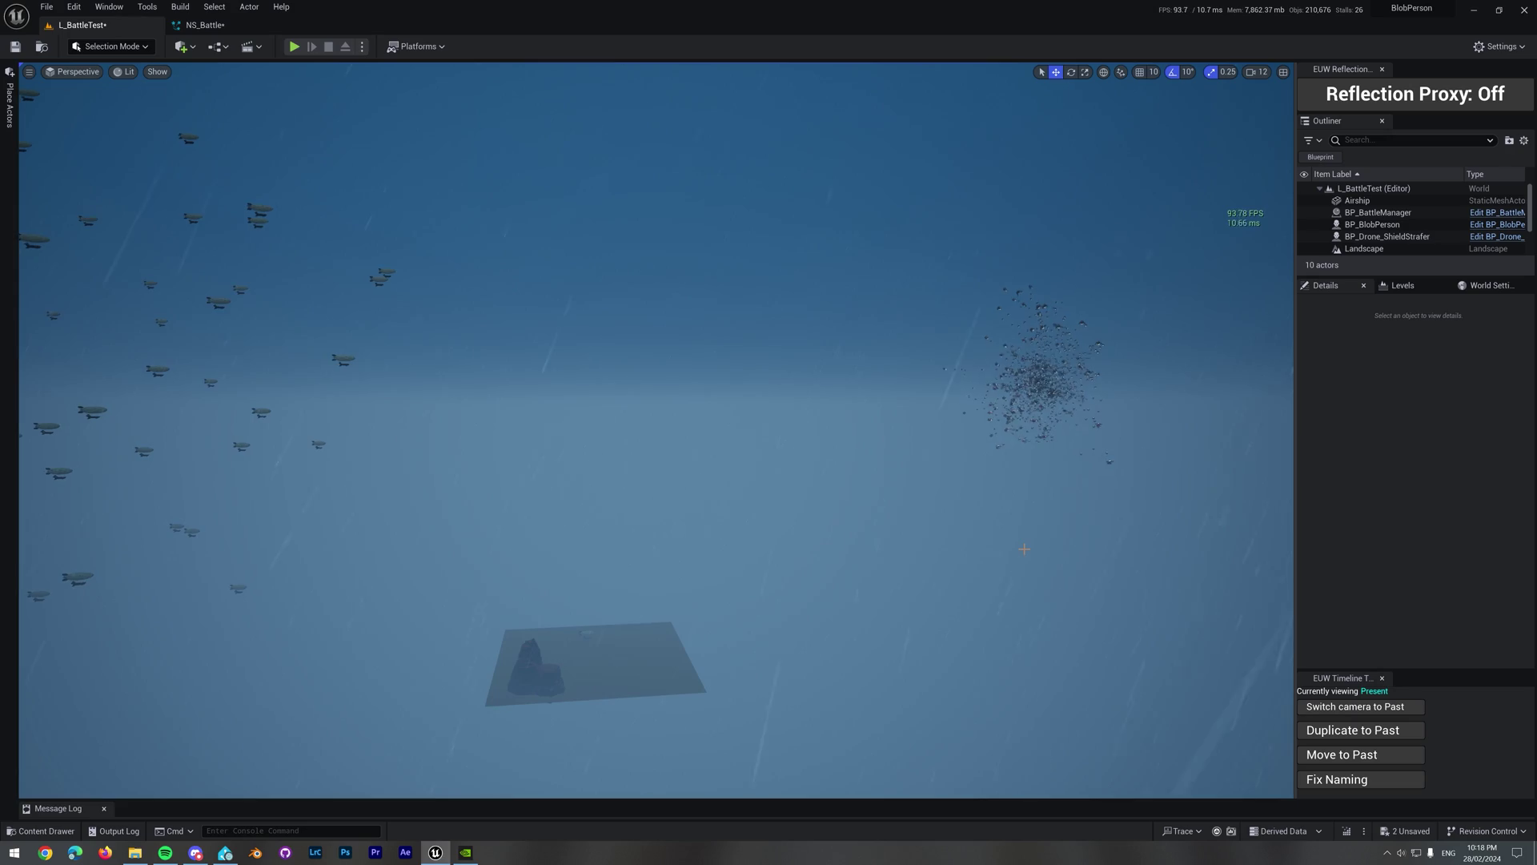
Step: Examine the drone squads from several sides as followers trail their leaders toward the airships
{"action": "key", "text": "w"}
{"action": "right_click_drag", "start_coordinate": [1024, 549], "coordinate": [860, 555]}
{"action": "key", "text": "d"}
{"action": "key", "text": "d"}
{"action": "scroll", "coordinate": [861, 556], "scroll_direction": "down", "scroll_amount": 1}
{"action": "right_click_drag", "start_coordinate": [1063, 535], "coordinate": [922, 535]}
{"action": "key", "text": "d"}
{"action": "key", "text": "d"}
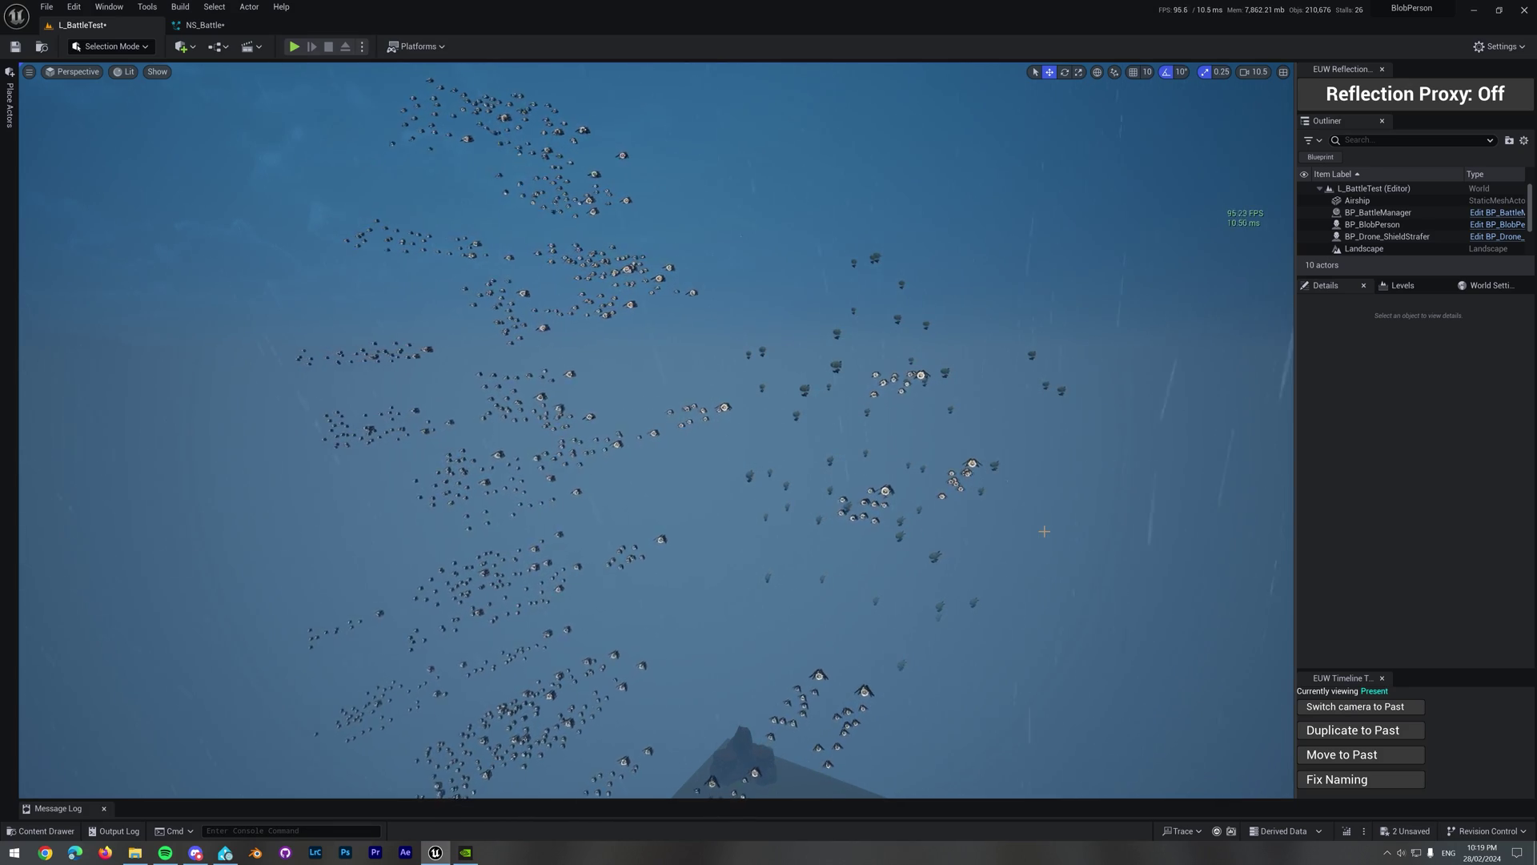
{"action": "key", "text": "d"}
{"action": "right_click_drag", "start_coordinate": [1040, 532], "coordinate": [965, 484]}
{"action": "scroll", "coordinate": [1040, 531], "scroll_direction": "down", "scroll_amount": 2}
{"action": "scroll", "coordinate": [941, 504], "scroll_direction": "down", "scroll_amount": 1}
{"action": "key", "text": "w"}
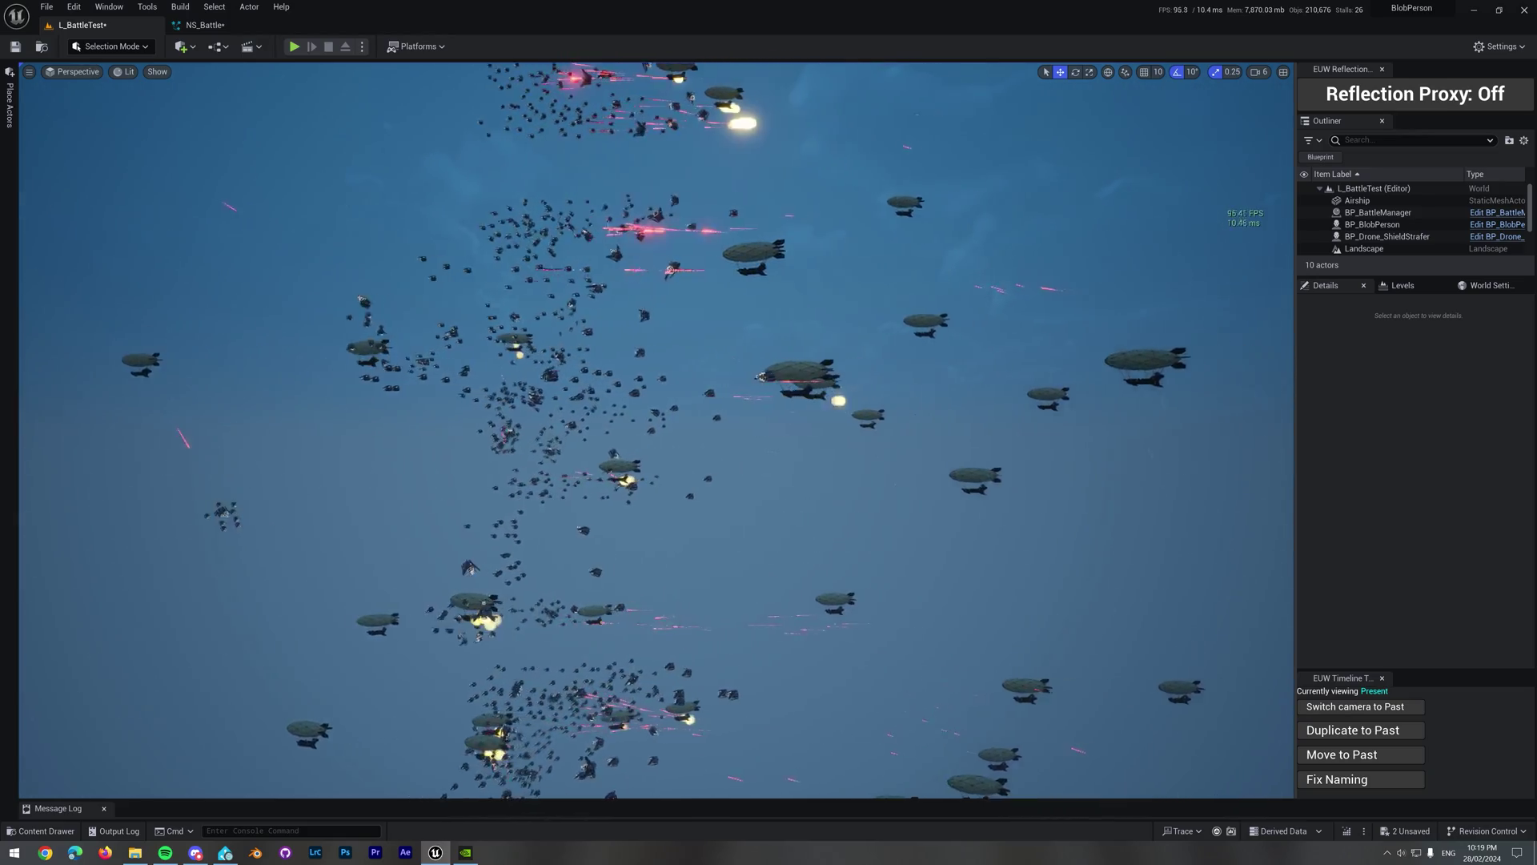
Step: Examine the whole battle between airships and drones from a distance and from closer angles
{"action": "key", "text": "s"}
{"action": "right_click_drag", "start_coordinate": [1051, 531], "coordinate": [957, 583]}
{"action": "scroll", "coordinate": [1050, 530], "scroll_direction": "down", "scroll_amount": 1}
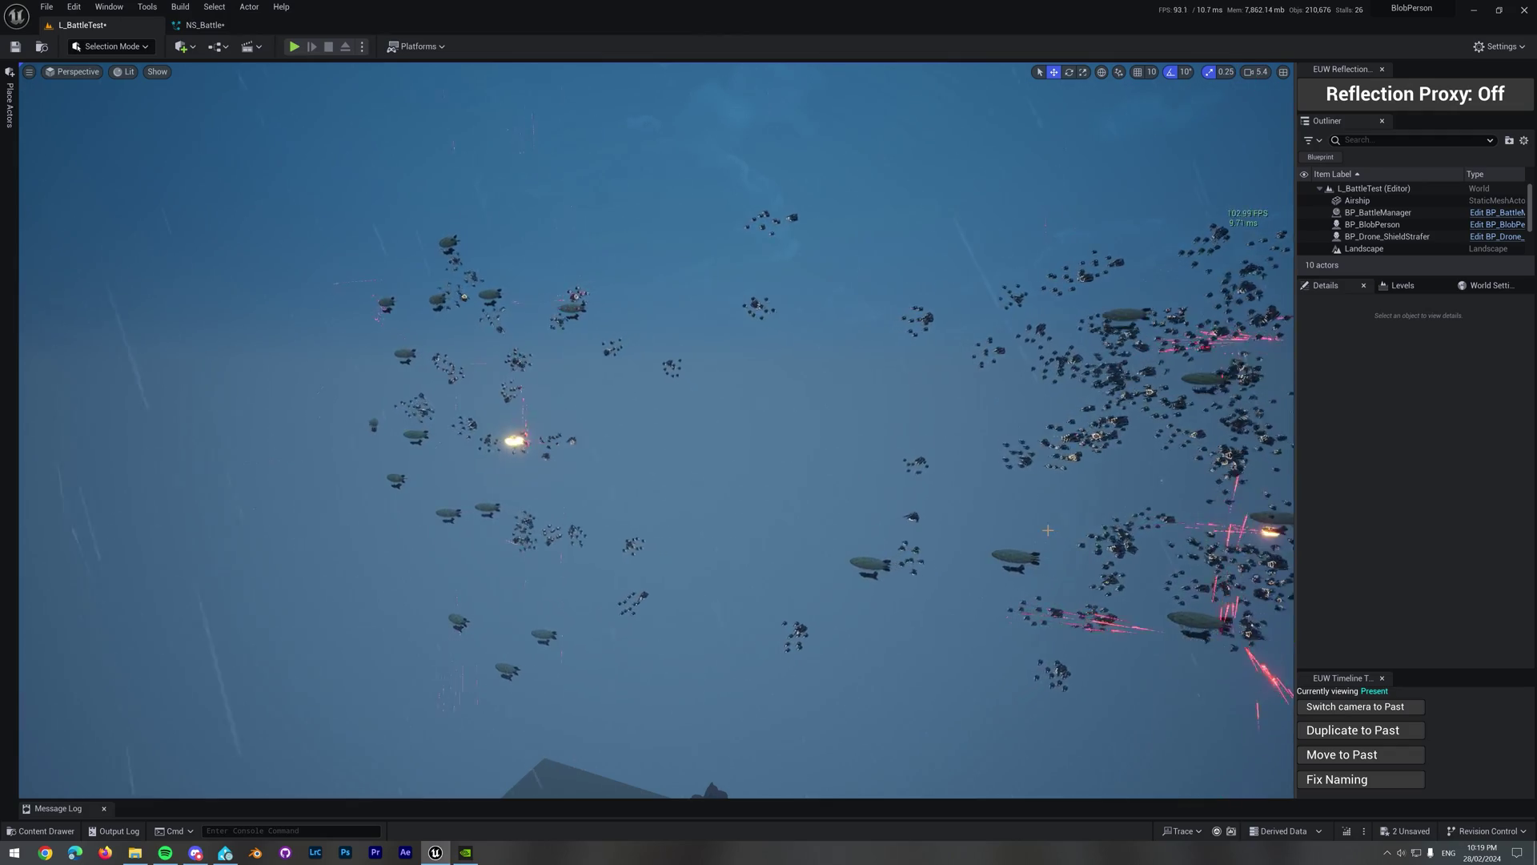
{"action": "right_click_drag", "start_coordinate": [1050, 530], "coordinate": [1096, 537]}
{"action": "key", "text": "d"}
{"action": "scroll", "coordinate": [1218, 544], "scroll_direction": "up", "scroll_amount": 3}
{"action": "right_click_drag", "start_coordinate": [1205, 545], "coordinate": [1095, 517]}
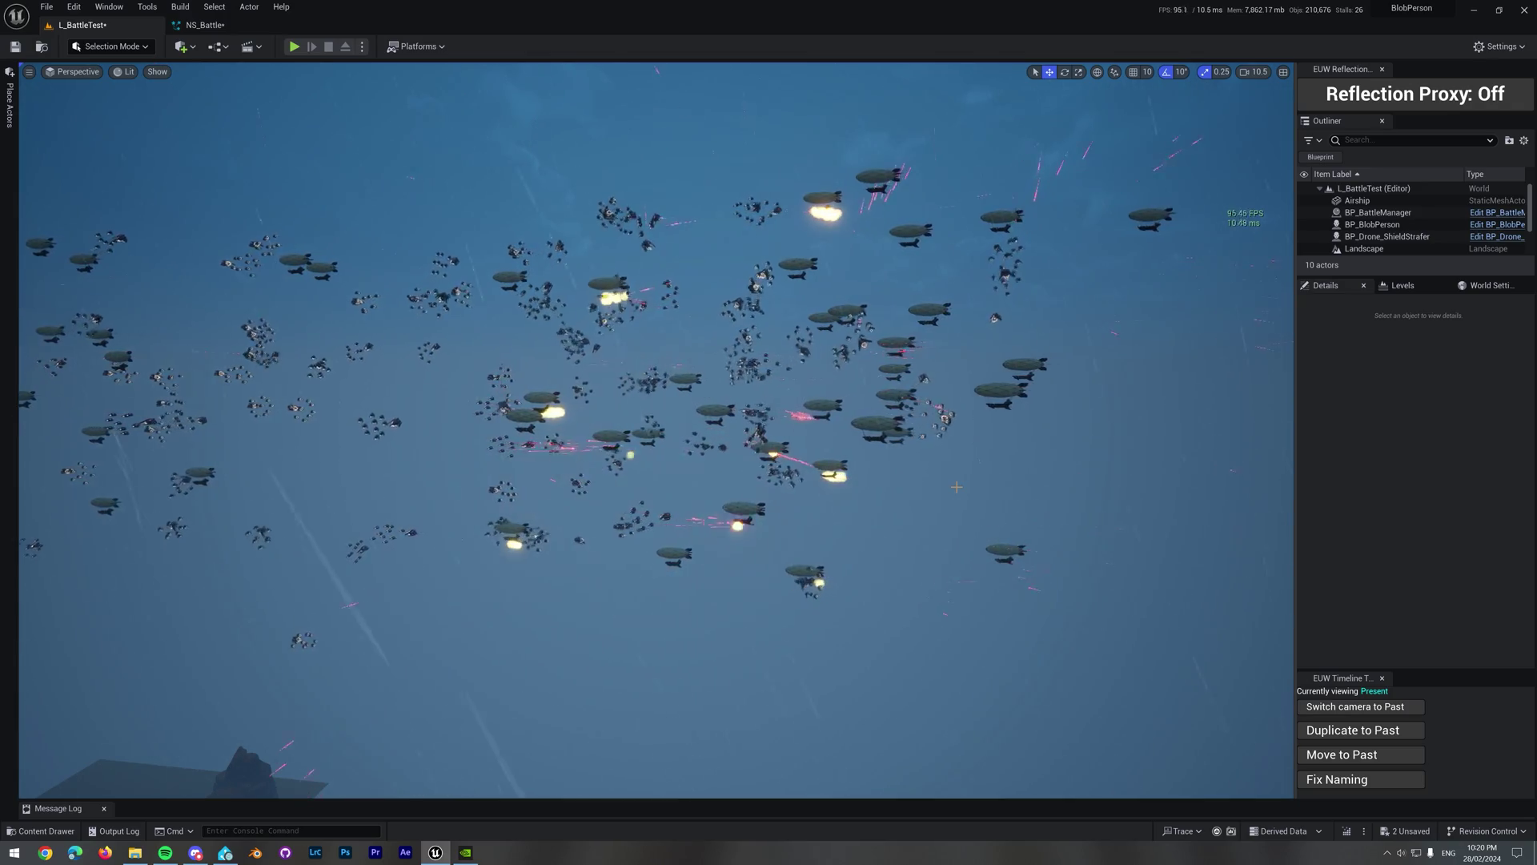
{"action": "right_click_drag", "start_coordinate": [957, 487], "coordinate": [640, 600]}
{"action": "key", "text": "w"}
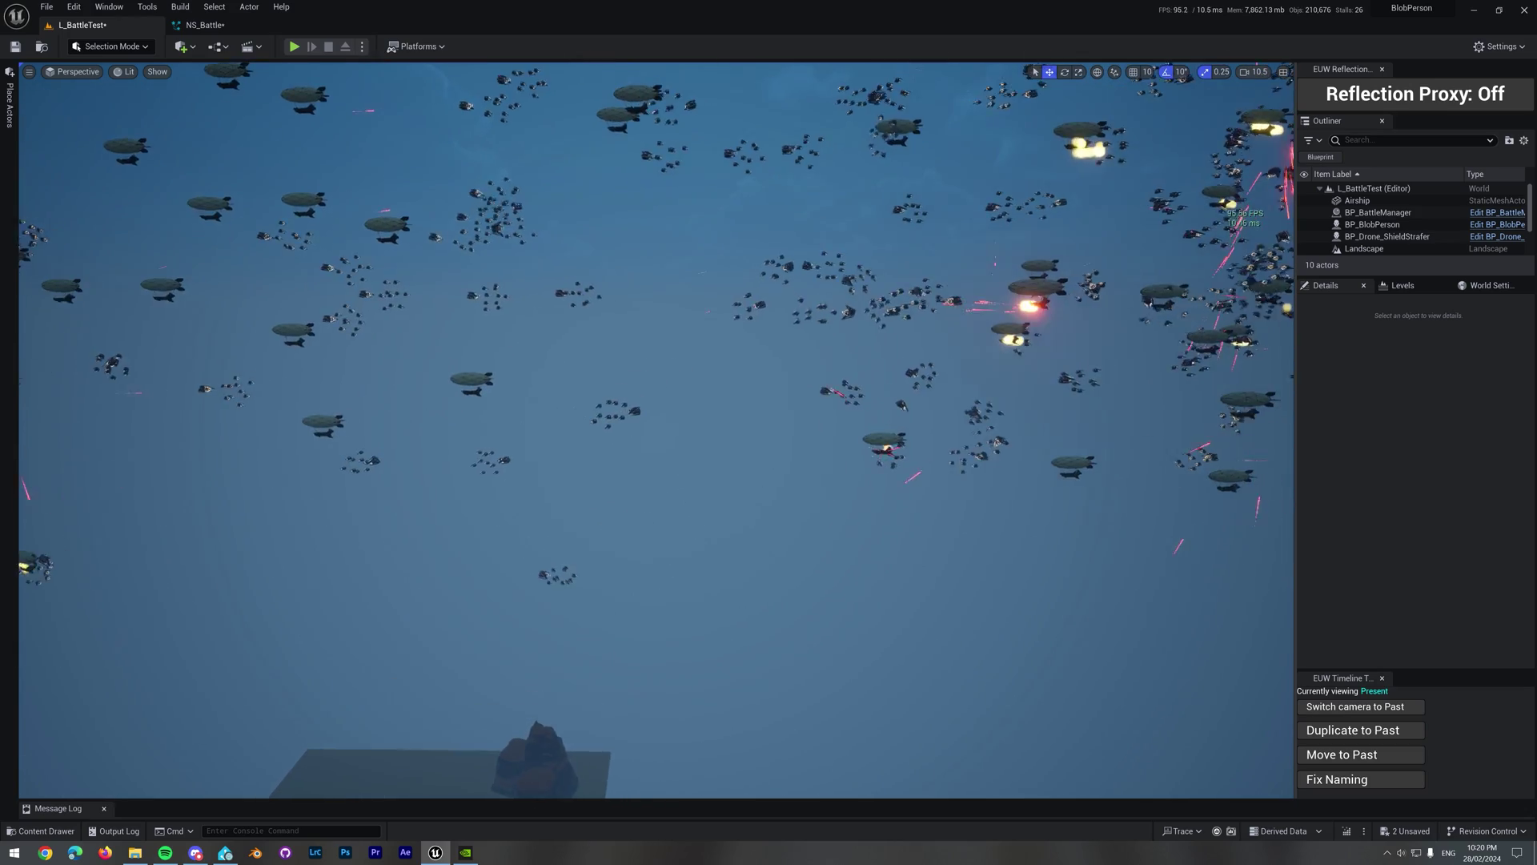
Step: Play-test the level to watch the battle overhead from the blob character's viewpoint, and end the play session
{"action": "key", "text": "alt+p"}
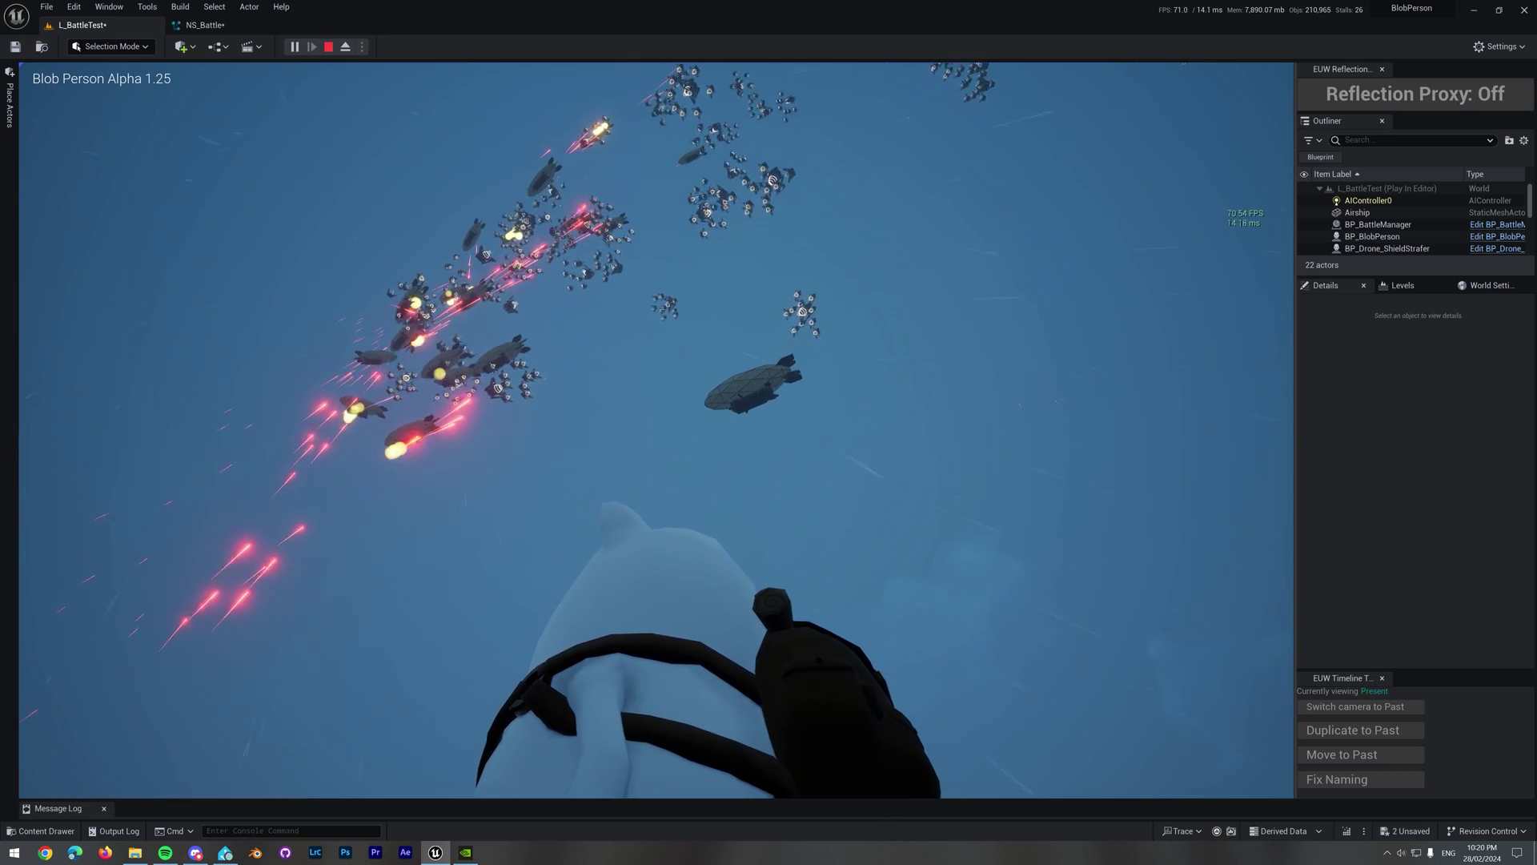
{"action": "key", "text": "Escape"}
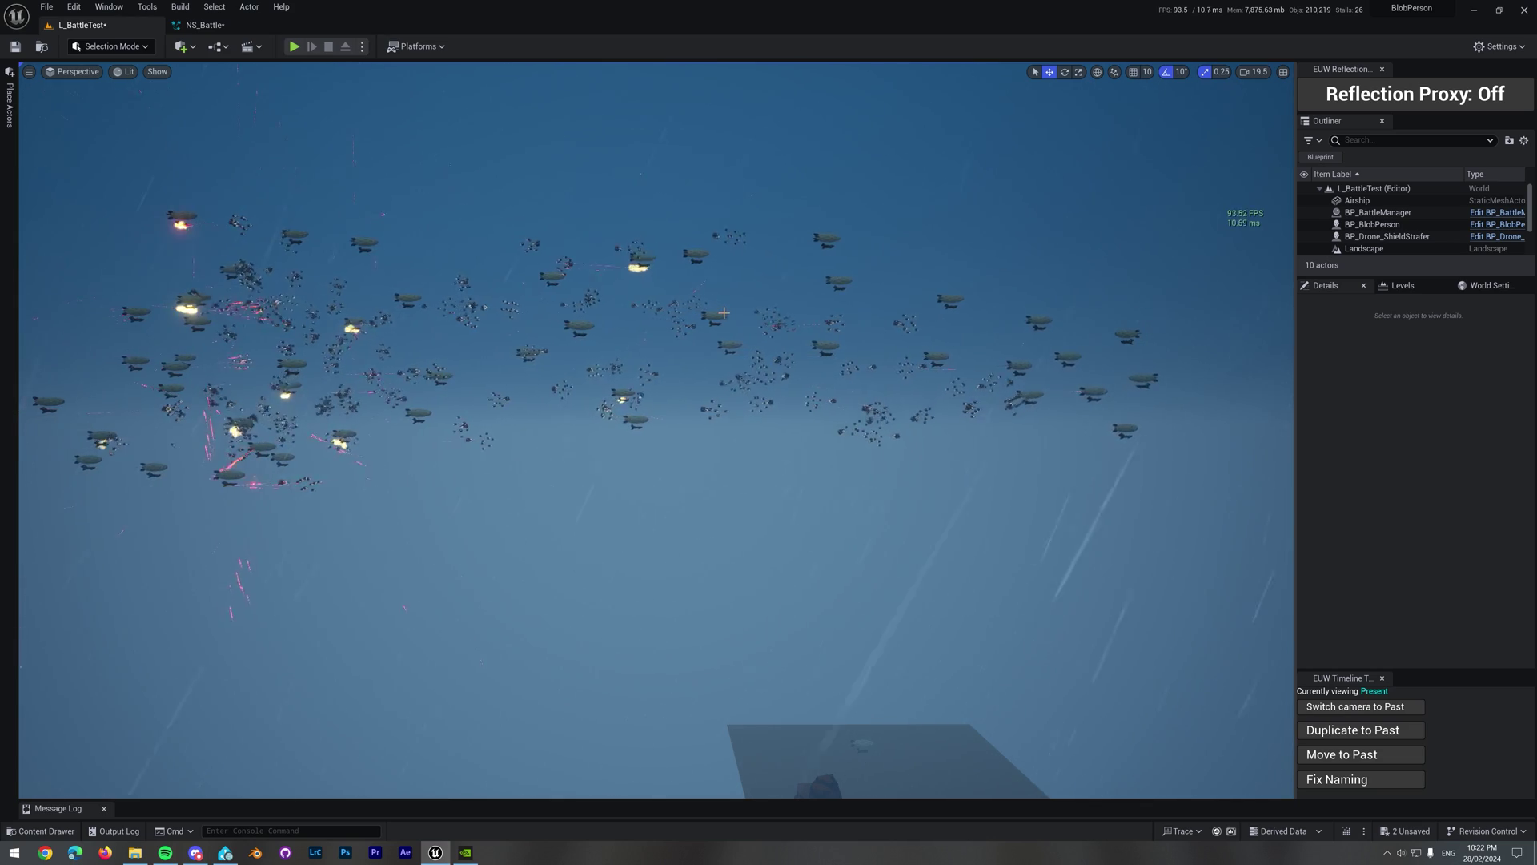
Step: Select BP_BattleManager and set its Drone Leaders to 500 and Drone Followers to 5000
{"action": "left_click", "coordinate": [646, 181]}
{"action": "scroll", "coordinate": [1369, 215], "scroll_direction": "up", "scroll_amount": 3}
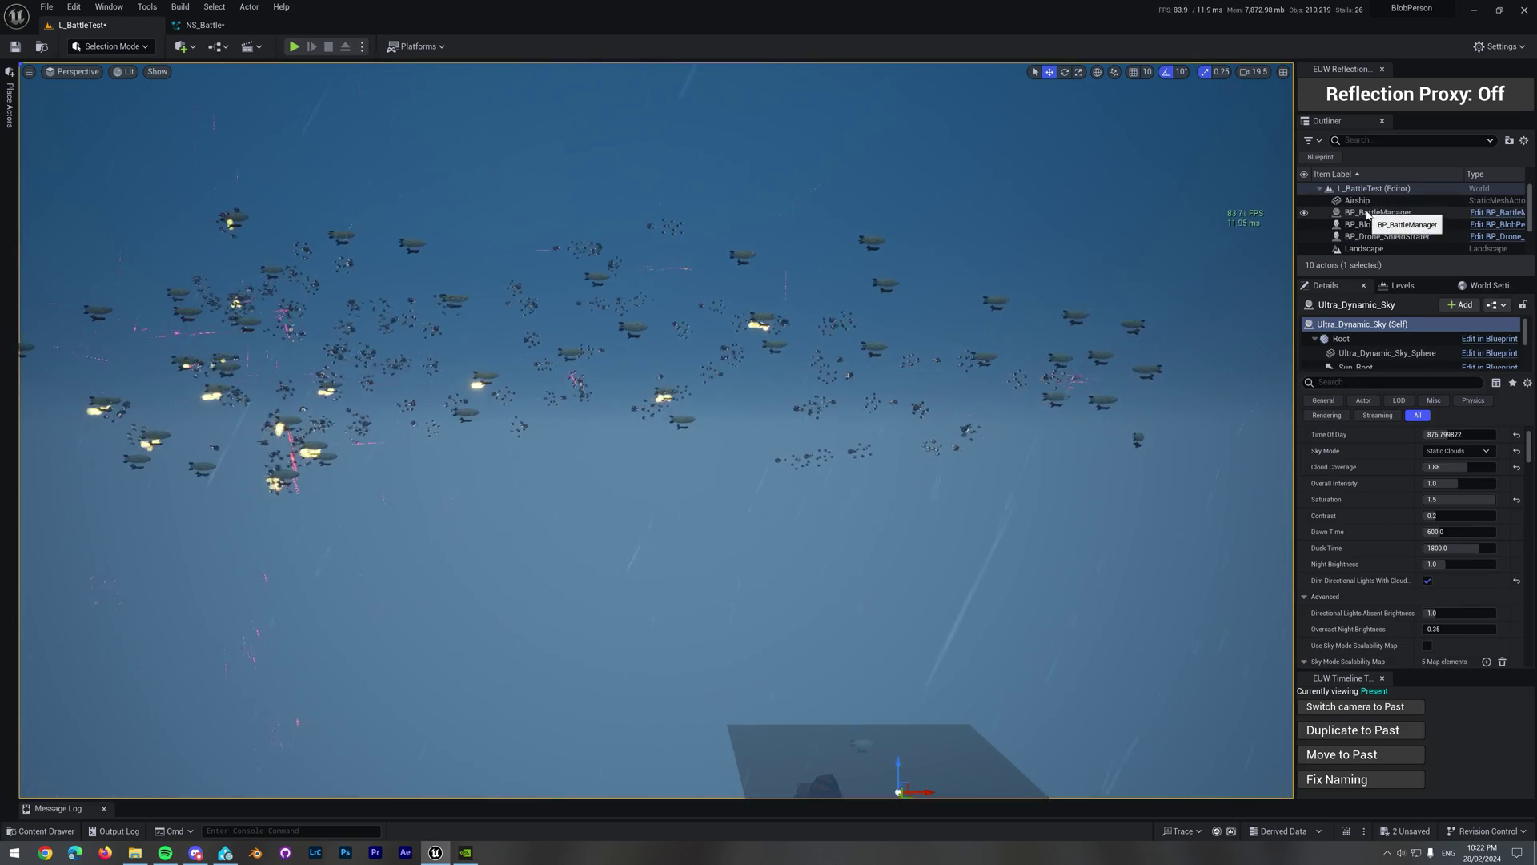
{"action": "left_click", "coordinate": [1369, 213]}
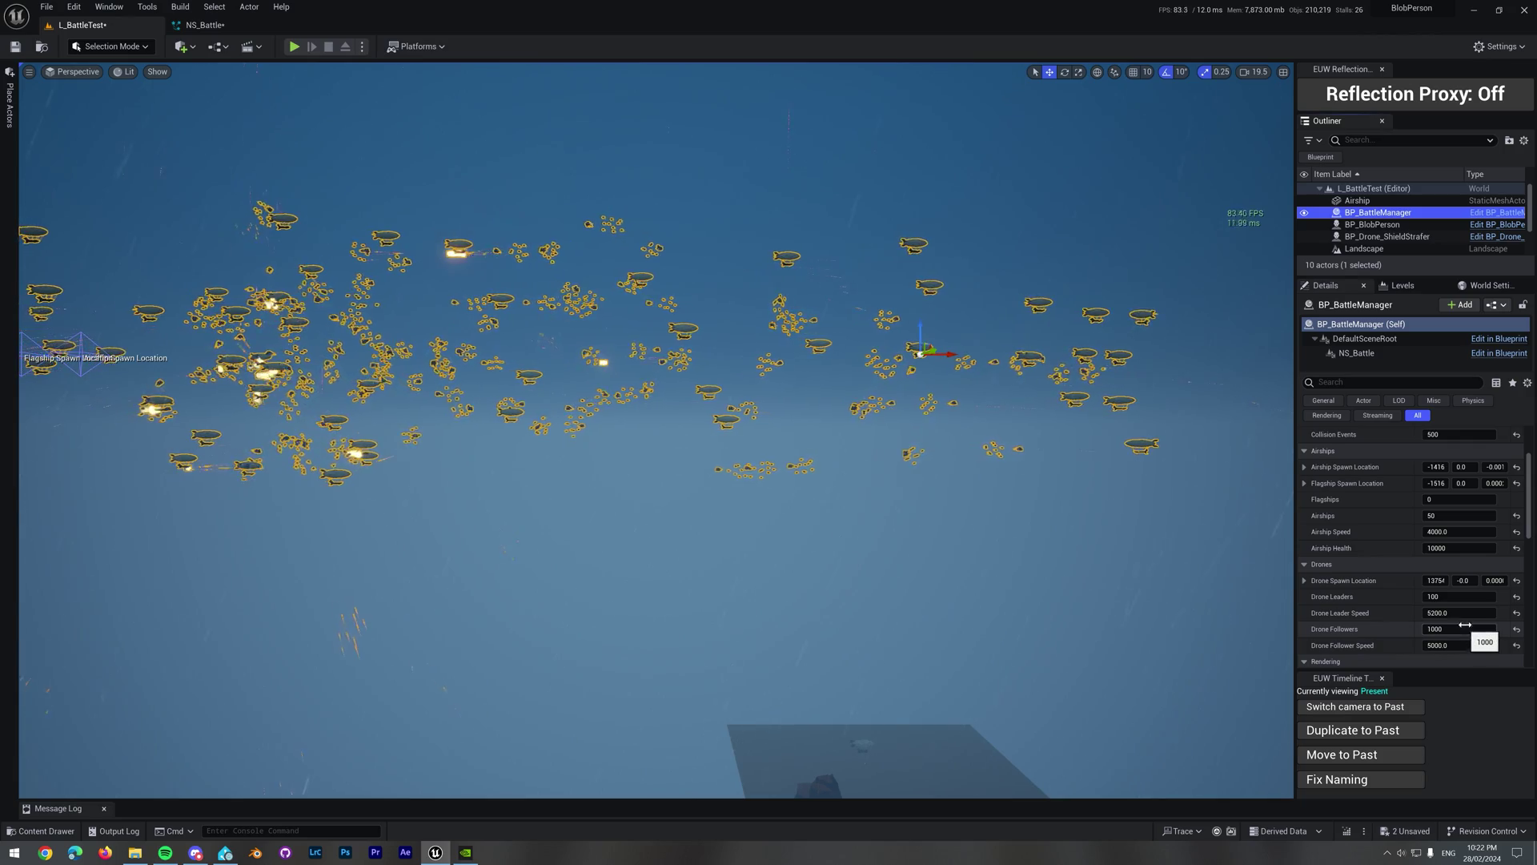
{"action": "left_click", "coordinate": [1458, 596]}
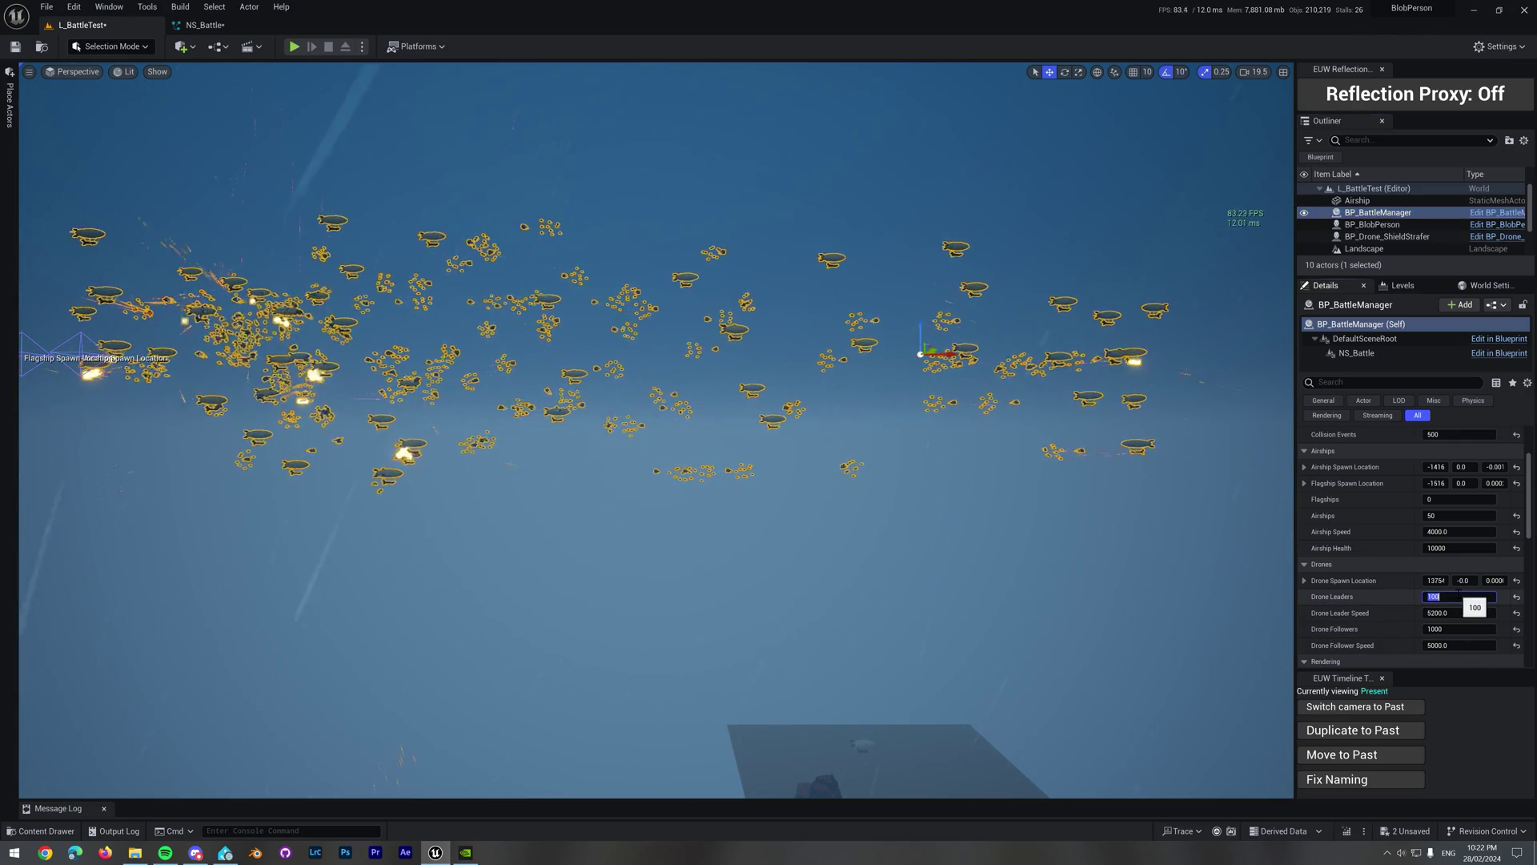
{"action": "type", "text": "500"}
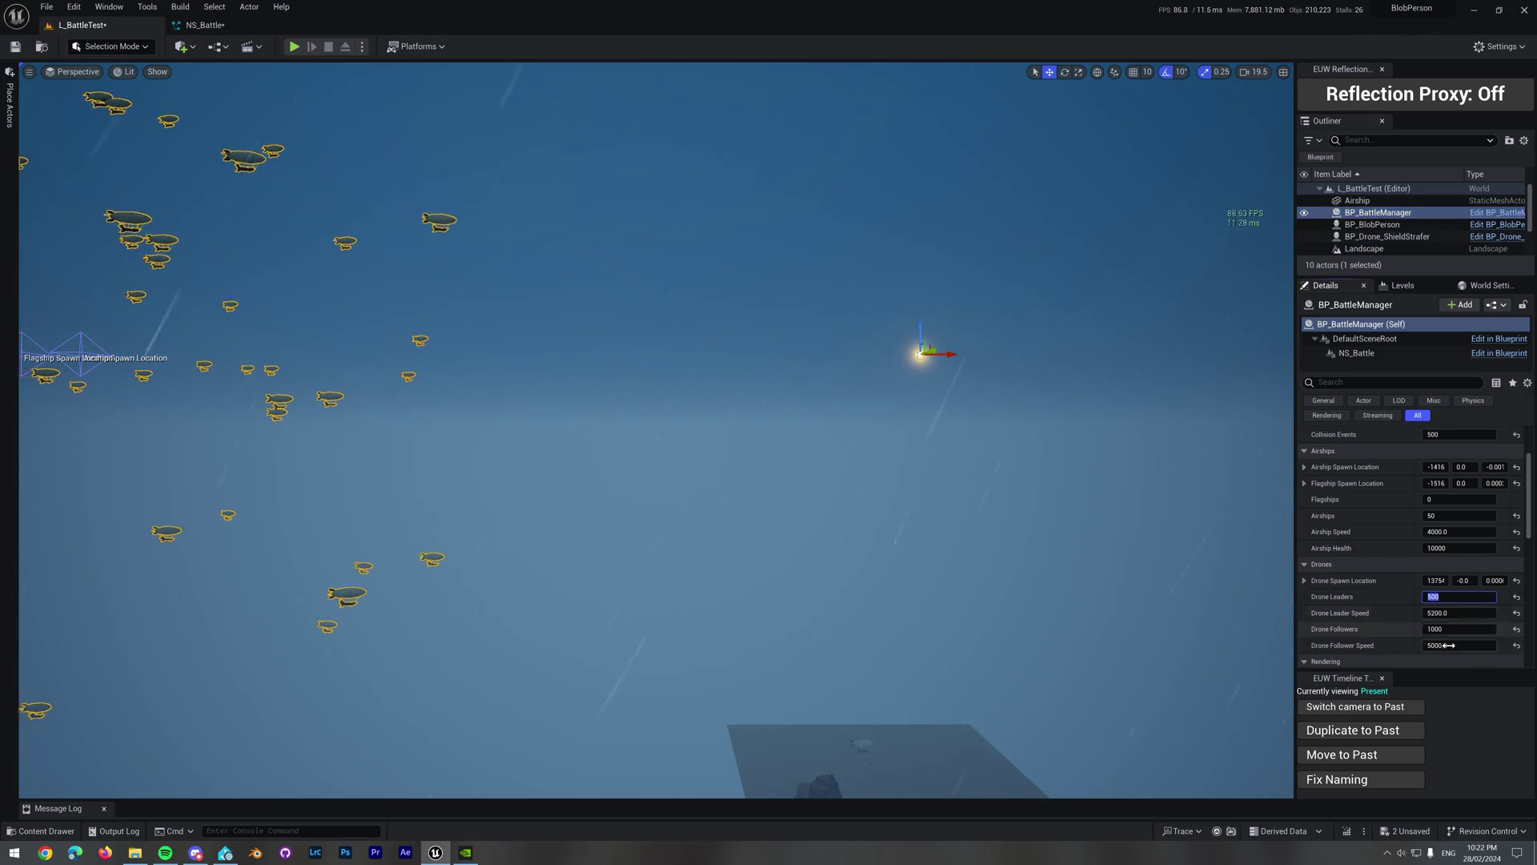
{"action": "left_click", "coordinate": [1466, 629]}
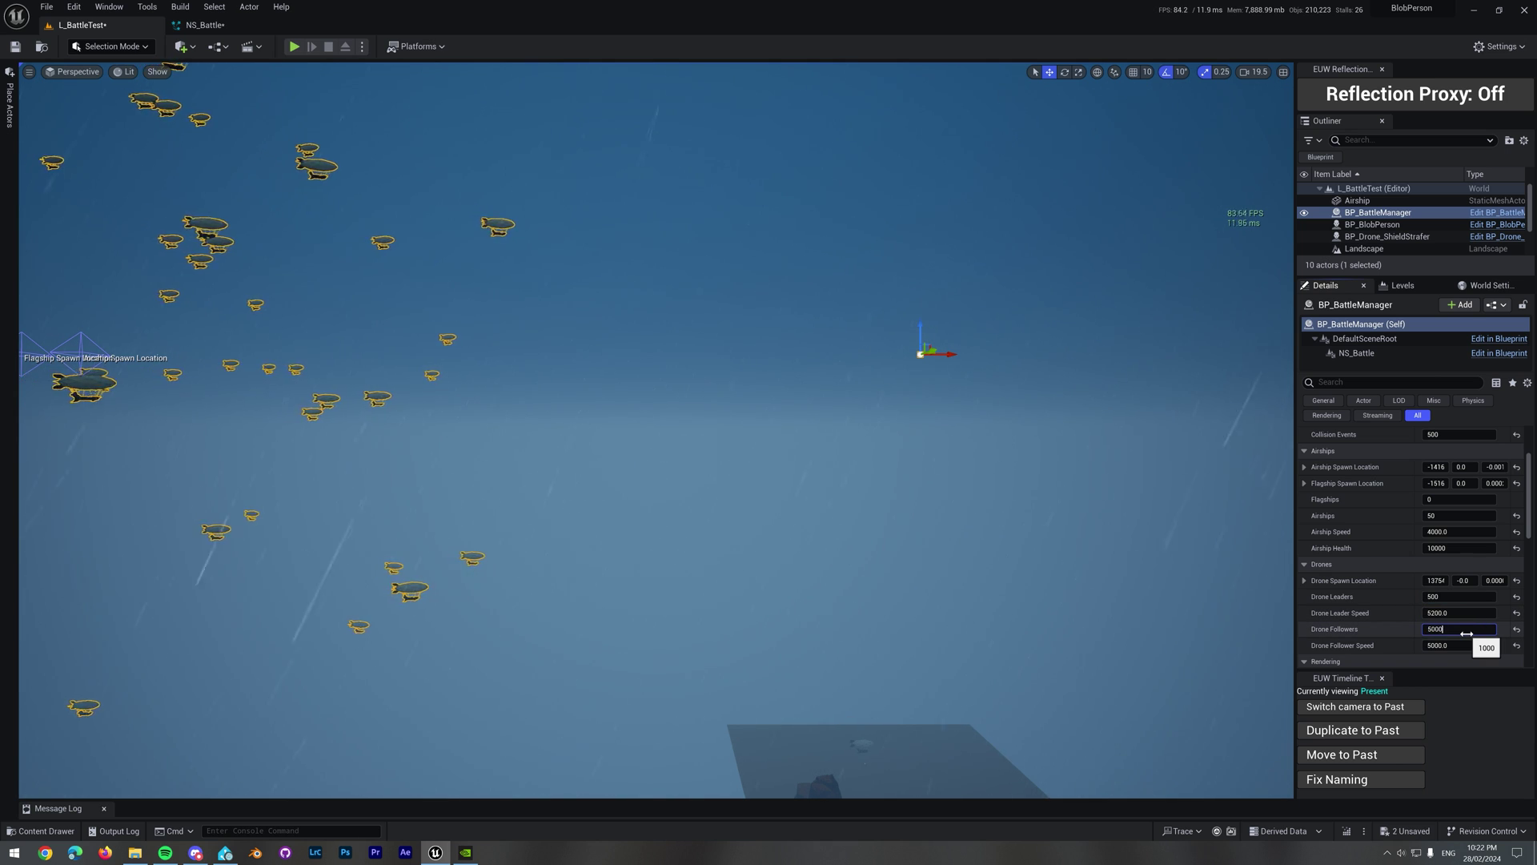
{"action": "key", "text": "Return"}
Step: Set the battle manager's Airships to 200 and clear the selection
{"action": "left_click", "coordinate": [1458, 516]}
{"action": "type", "text": "20"}
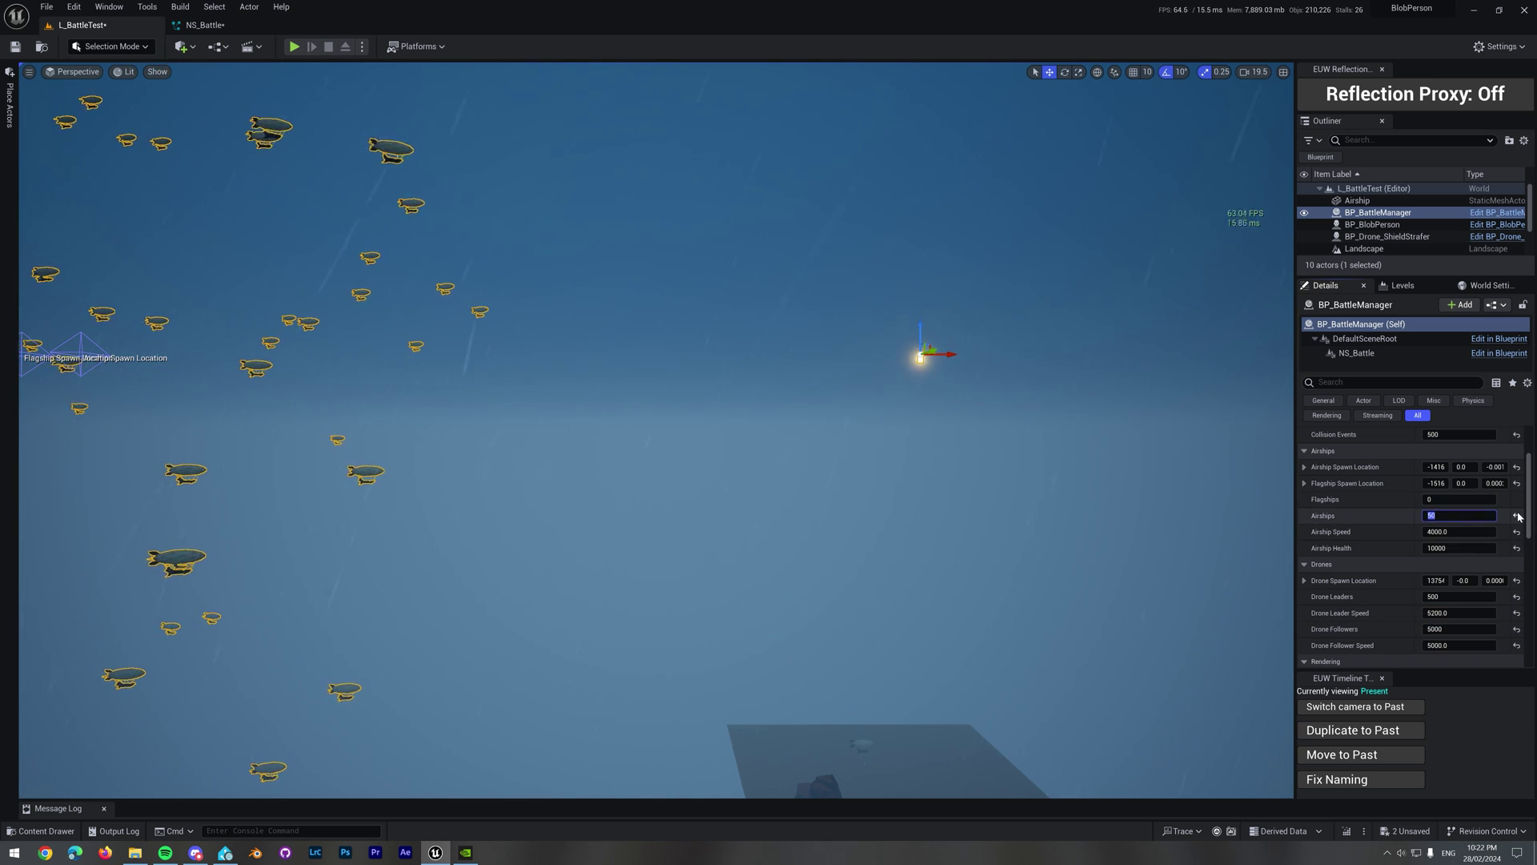
{"action": "type", "text": "0"}
{"action": "key", "text": "Return"}
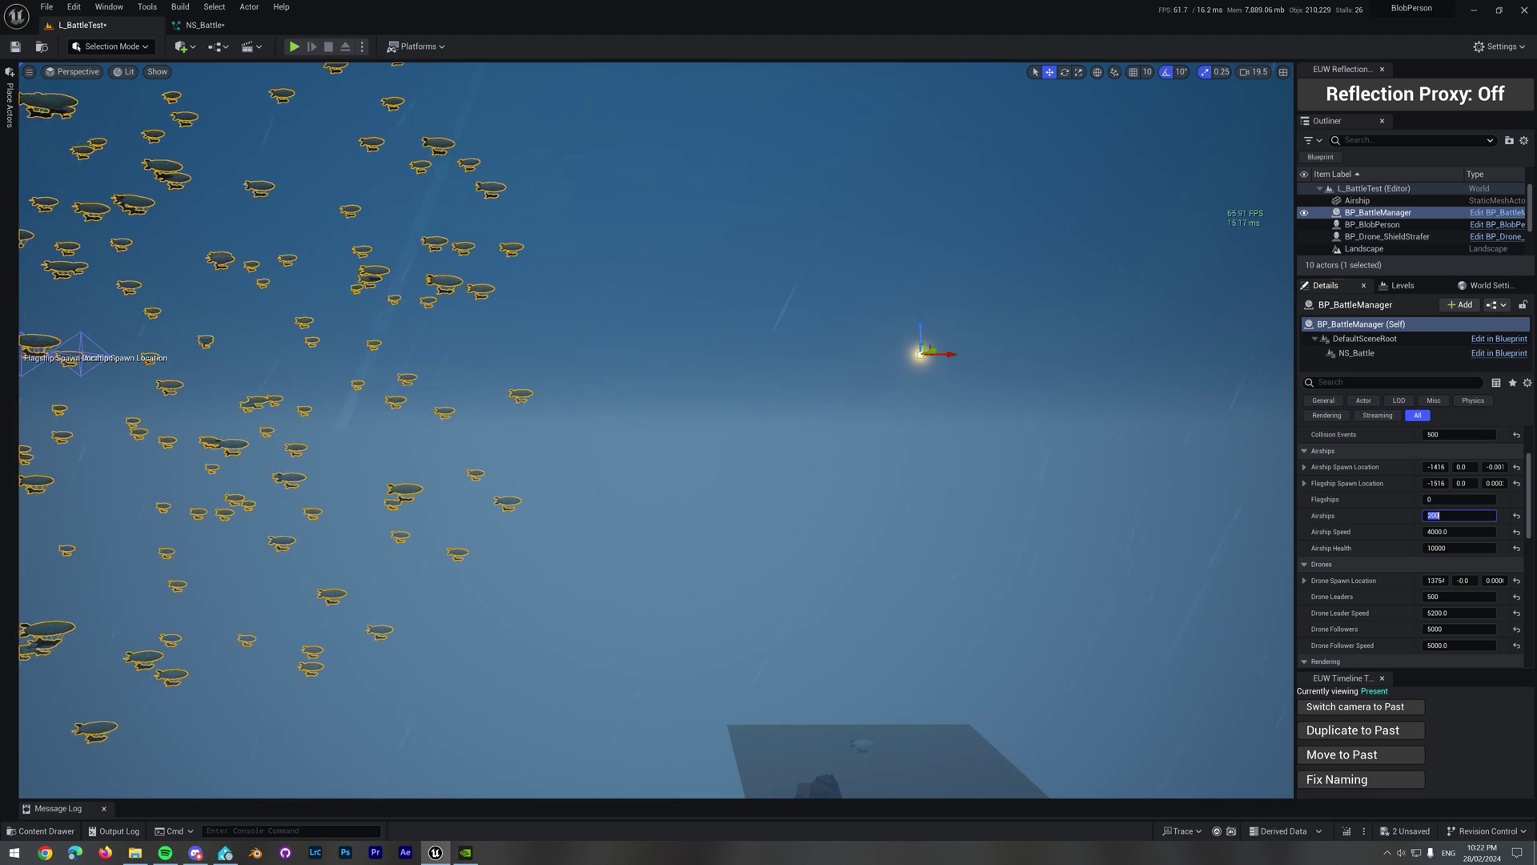
{"action": "left_click", "coordinate": [940, 430]}
Step: Examine the enlarged airship and drone battle from a closer, higher angle
{"action": "mouse_move", "coordinate": [939, 430]}
{"action": "right_mouse_down"}
{"action": "mouse_move", "coordinate": [864, 472]}
{"action": "mouse_move", "coordinate": [948, 429]}
{"action": "right_mouse_up"}
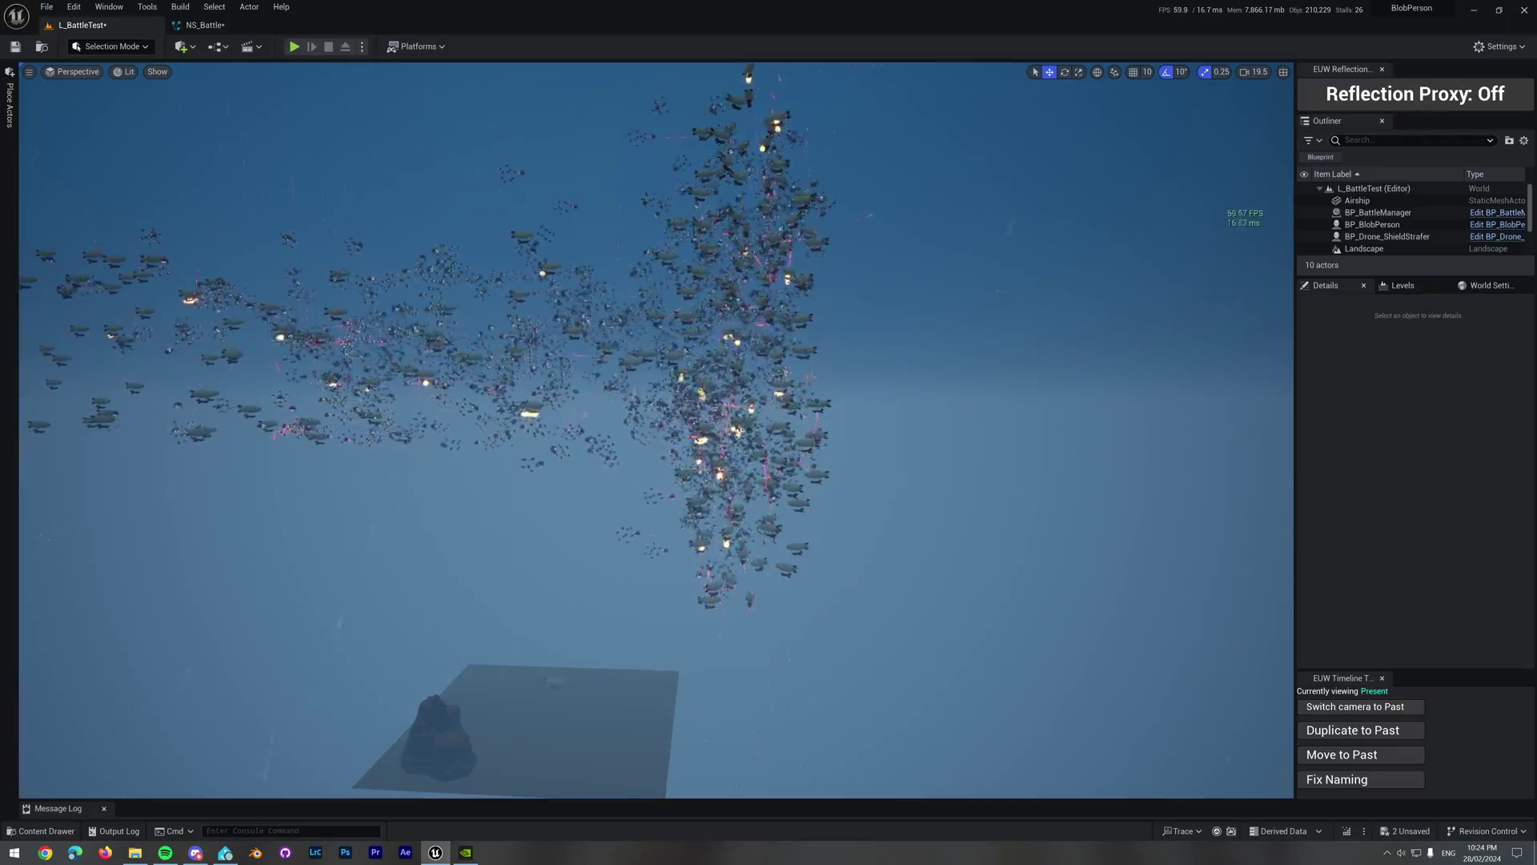
{"action": "key", "text": "d"}
{"action": "key", "text": "w"}
{"action": "scroll", "coordinate": [601, 571], "scroll_direction": "down", "scroll_amount": 3}
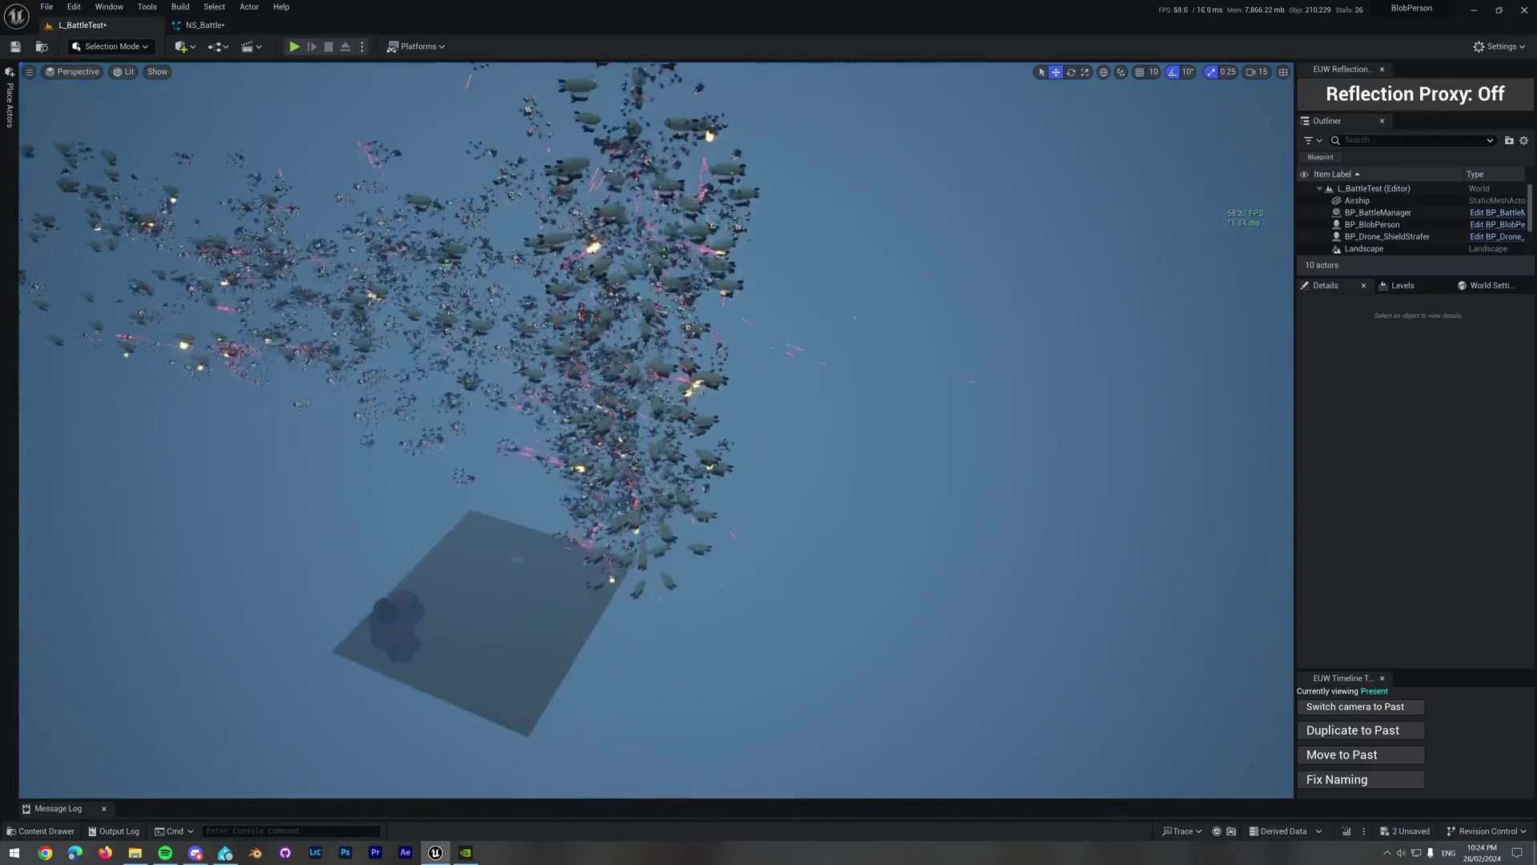